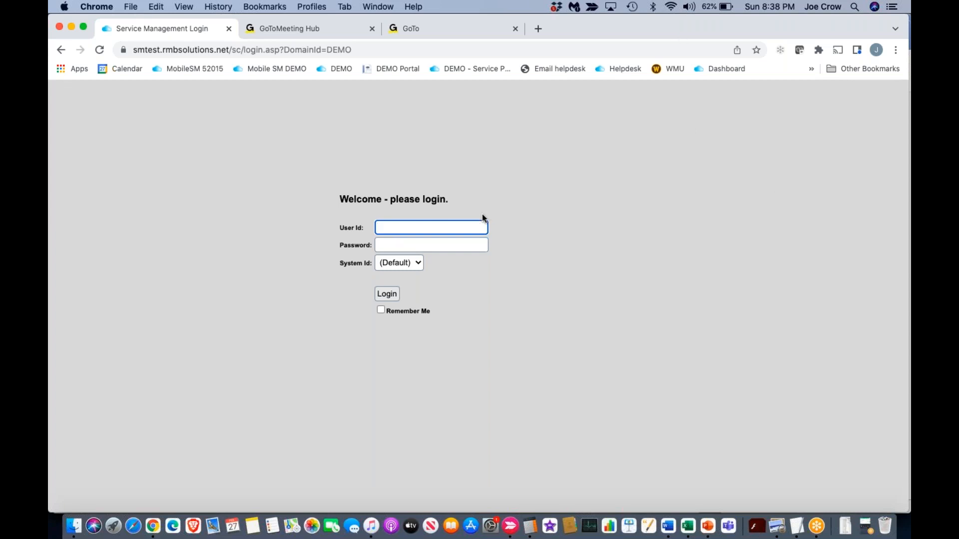
Step: Try to log in to the DEMO domain with the user ID and account password
{"action": "type", "text": "mickey"}
{"action": "key", "text": "Tab"}
{"action": "type", "text": "•••"}
{"action": "key", "text": "BackSpace"}
{"action": "key", "text": "BackSpace"}
{"action": "key", "text": "BackSpace"}
{"action": "type", "text": "••••••"}
{"action": "key", "text": "Return"}
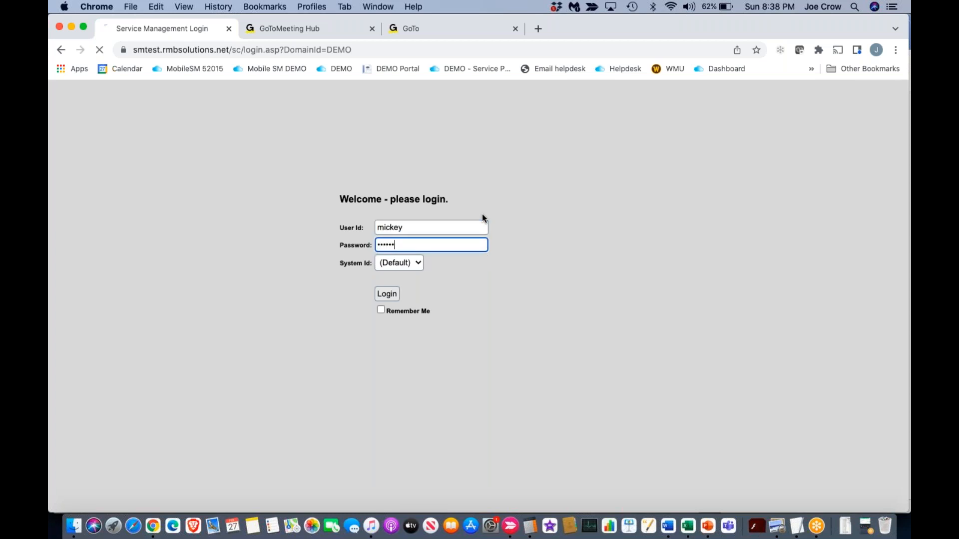
Step: Log in to the DEMO domain by re-entering the user ID and account password
{"action": "type", "text": "mickey"}
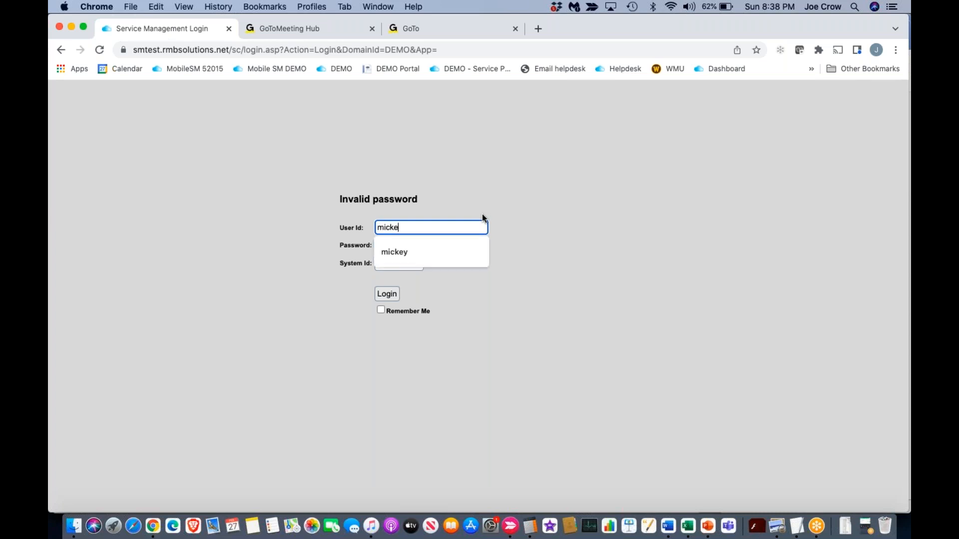
{"action": "key", "text": "Tab"}
{"action": "type", "text": "••••••"}
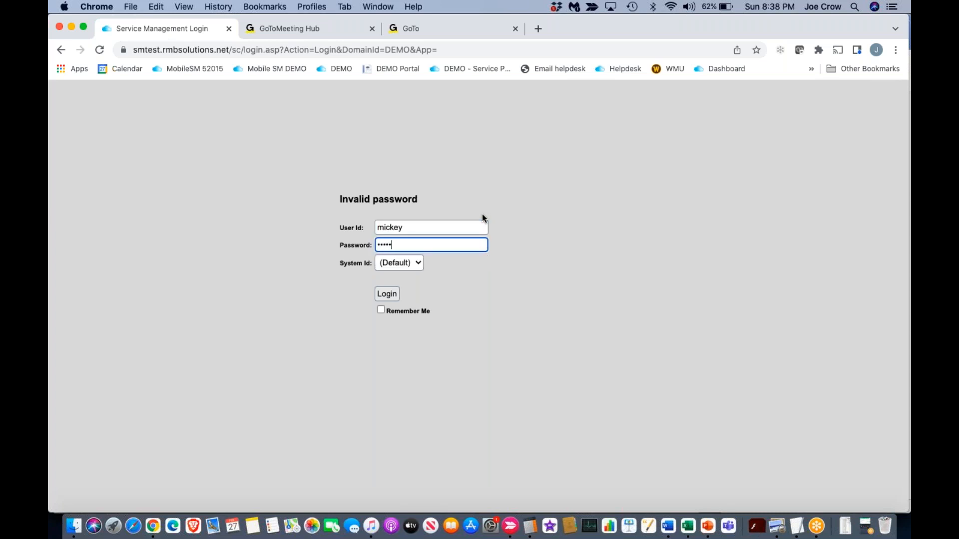
{"action": "key", "text": "Return"}
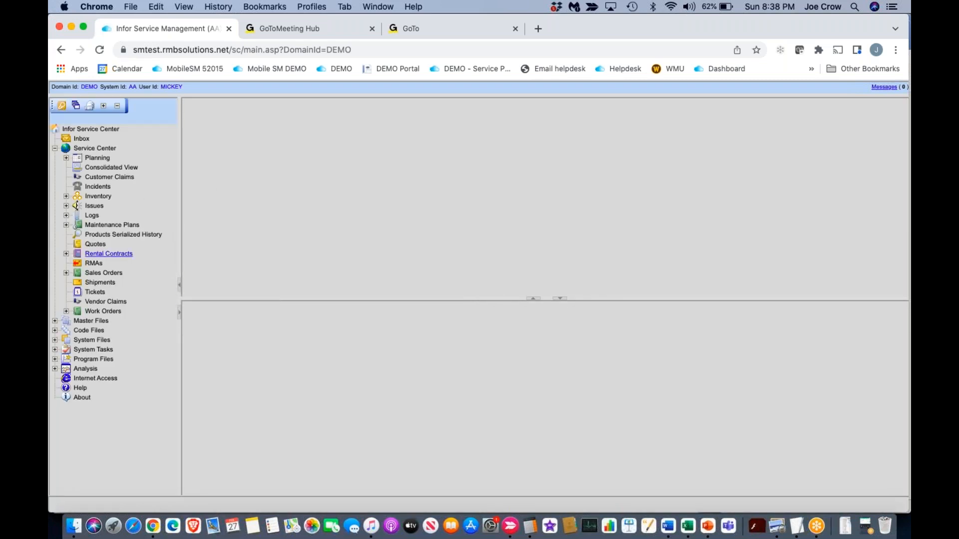
Step: Open RMA 84 from the RMAs list and expand its detail form to full height
{"action": "left_click", "coordinate": [94, 263]}
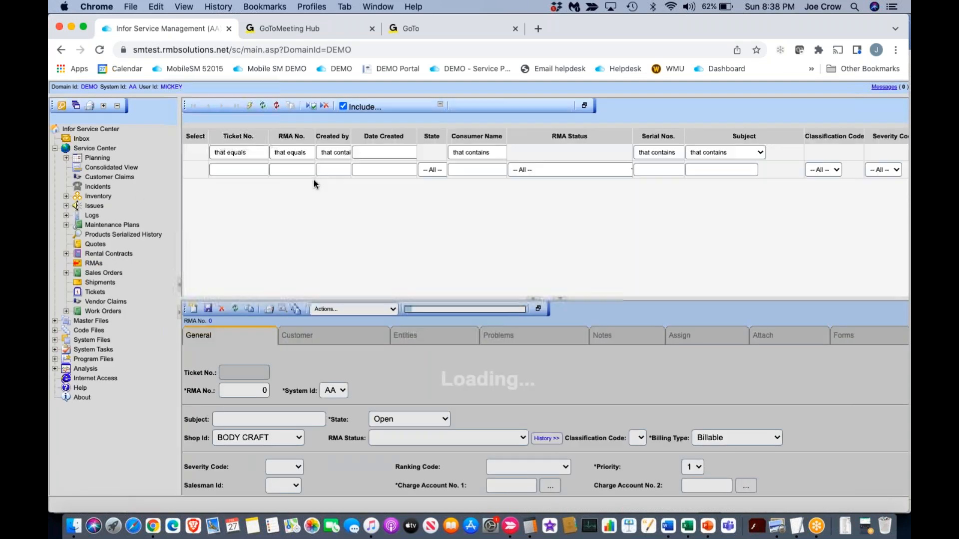
{"action": "left_click", "coordinate": [250, 109]}
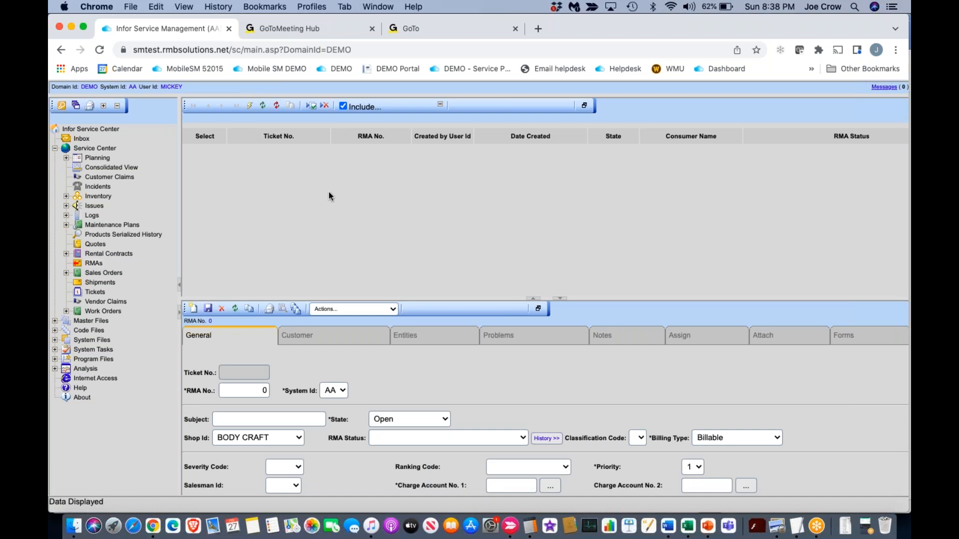
{"action": "left_click", "coordinate": [310, 200]}
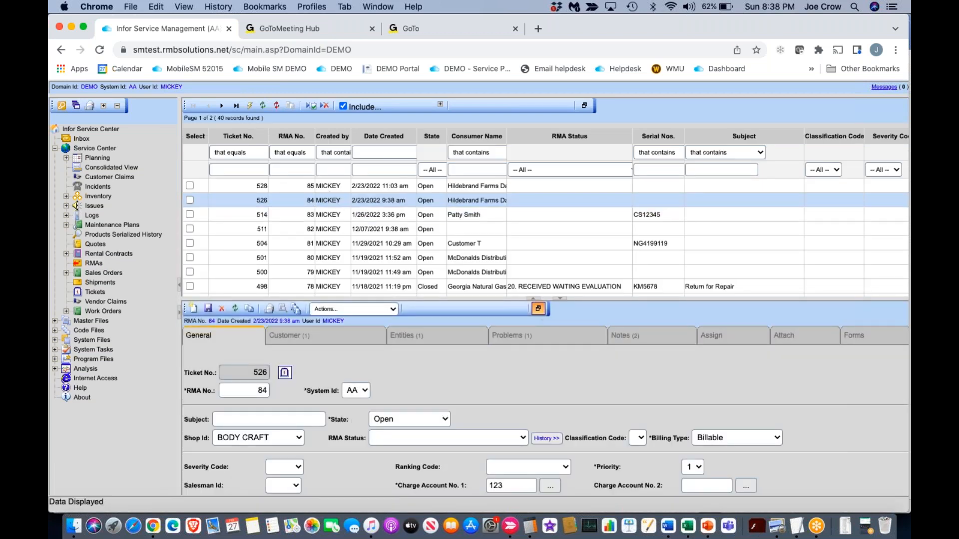
{"action": "left_click", "coordinate": [538, 309]}
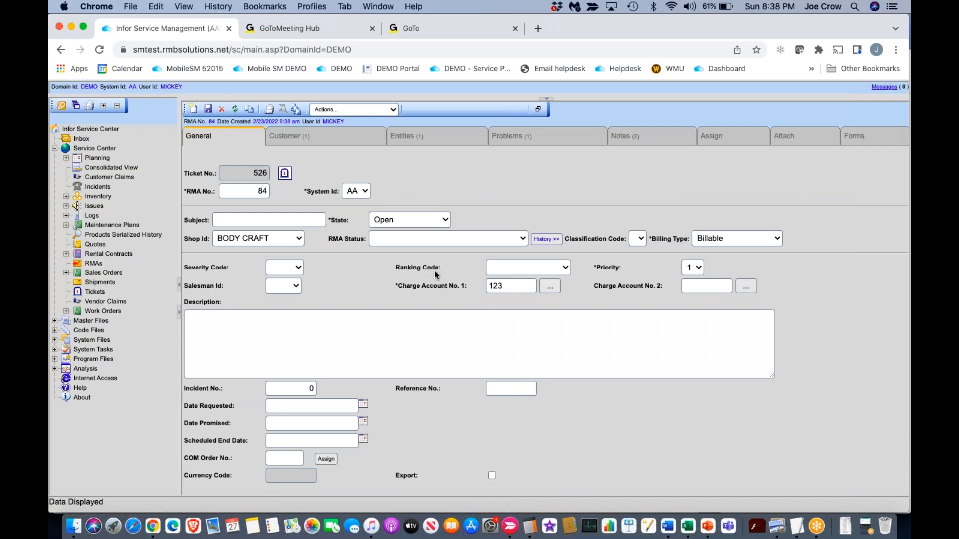
Step: Examine the Ranking Code field's label and options in the RMA's general details
{"action": "left_click", "coordinate": [564, 268]}
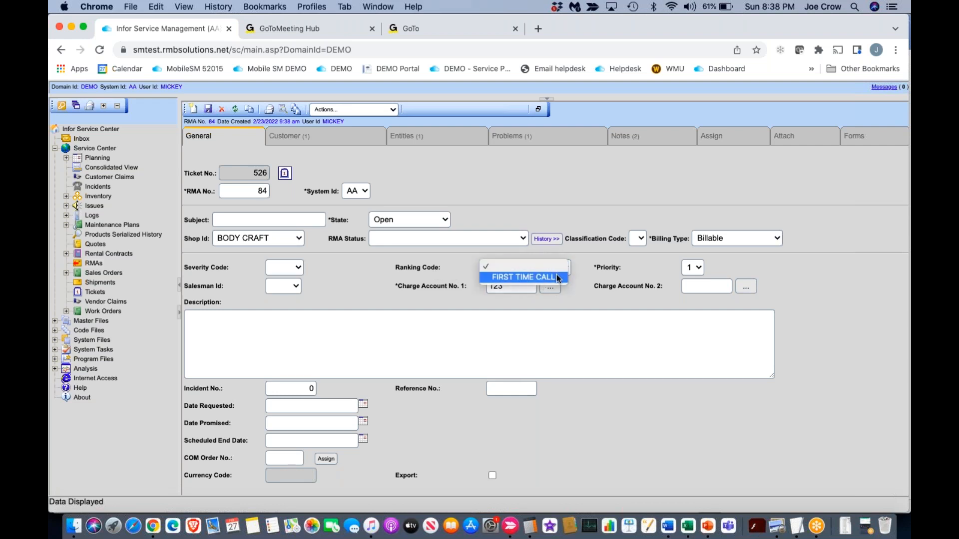
{"action": "left_click", "coordinate": [418, 271]}
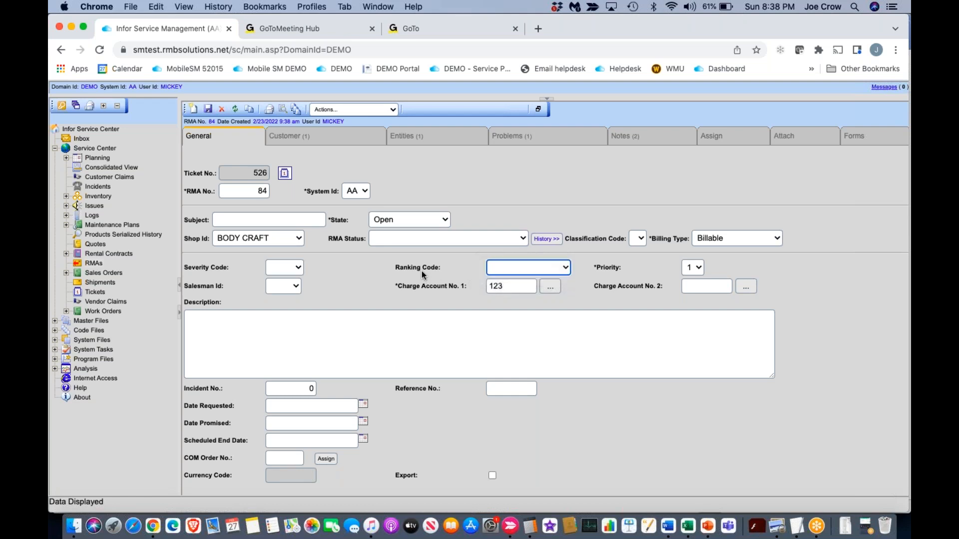
{"action": "left_click", "coordinate": [437, 268]}
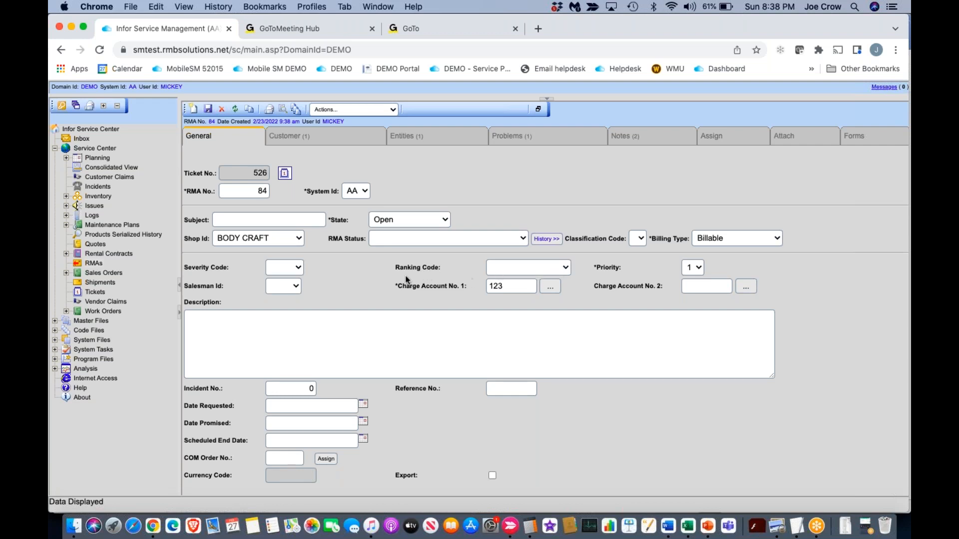
{"action": "left_click_drag", "start_coordinate": [396, 269], "coordinate": [443, 280]}
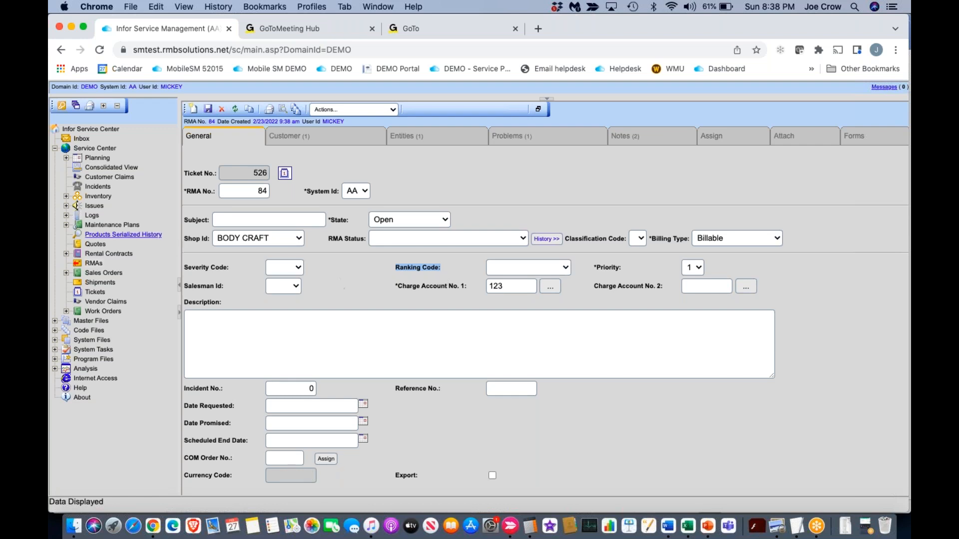
Step: Open System Text from the System Files and show its record list together with the detail form
{"action": "left_click", "coordinate": [106, 343]}
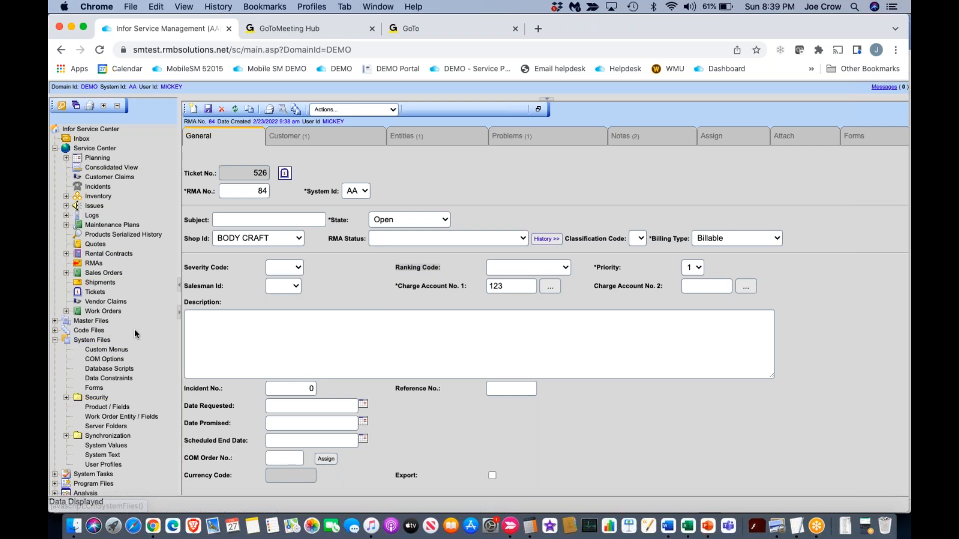
{"action": "scroll", "coordinate": [135, 331], "scroll_direction": "down", "scroll_amount": 2}
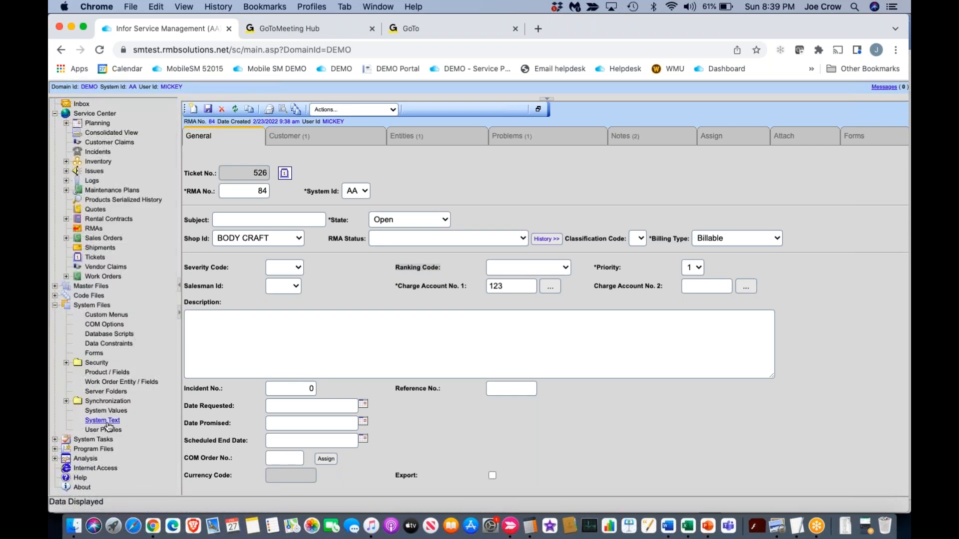
{"action": "left_click", "coordinate": [105, 421]}
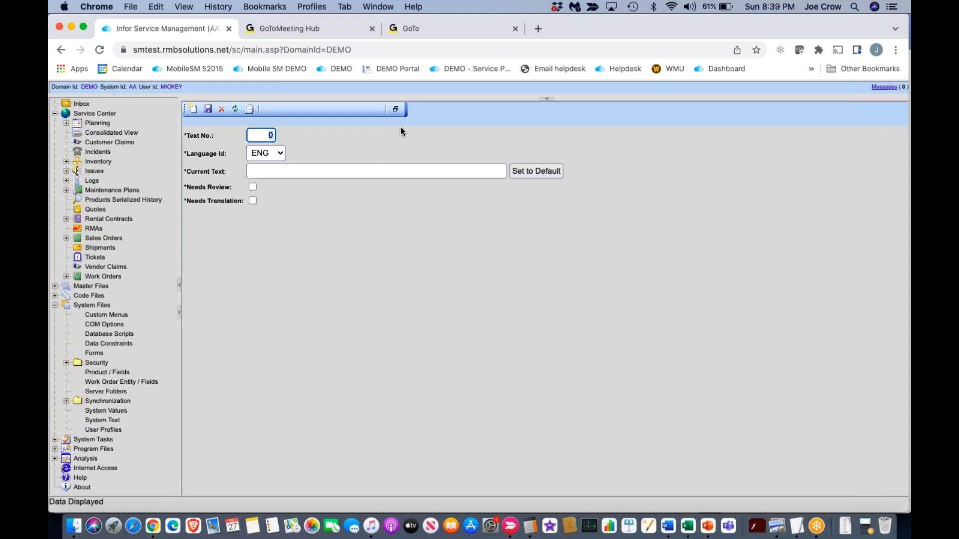
{"action": "left_click", "coordinate": [396, 109]}
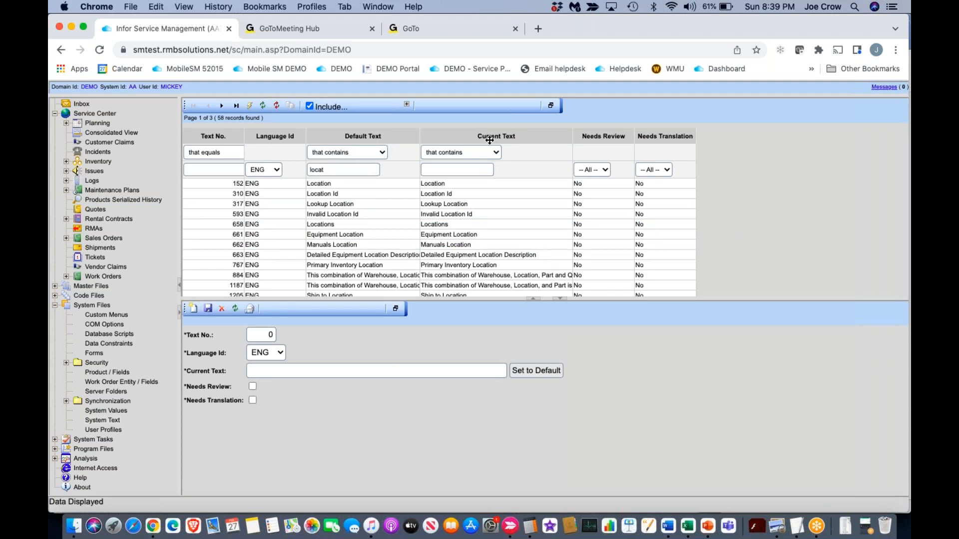
Step: Filter the system text records to those whose default text contains "ranking"
{"action": "left_click", "coordinate": [332, 170]}
{"action": "key", "text": "BackSpace"}
{"action": "key", "text": "BackSpace"}
{"action": "key", "text": "BackSpace"}
{"action": "key", "text": "BackSpace"}
{"action": "key", "text": "BackSpace"}
{"action": "type", "text": "ranking"}
{"action": "key", "text": "Return"}
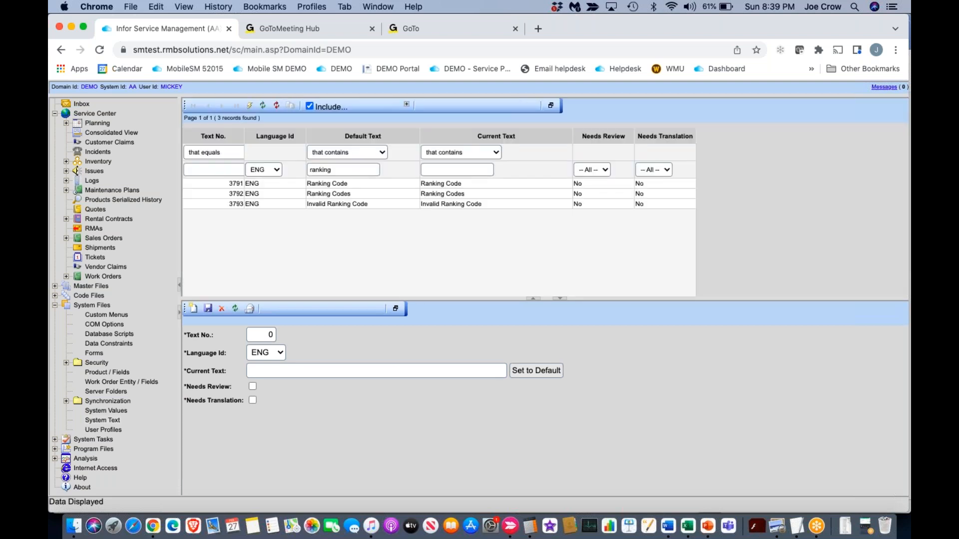
Step: Review the filtered ranking text records and locate the Ranking Codes entry among the Code Files
{"action": "left_click", "coordinate": [343, 205]}
{"action": "left_click", "coordinate": [350, 185]}
{"action": "left_click", "coordinate": [352, 194]}
{"action": "left_click", "coordinate": [363, 205]}
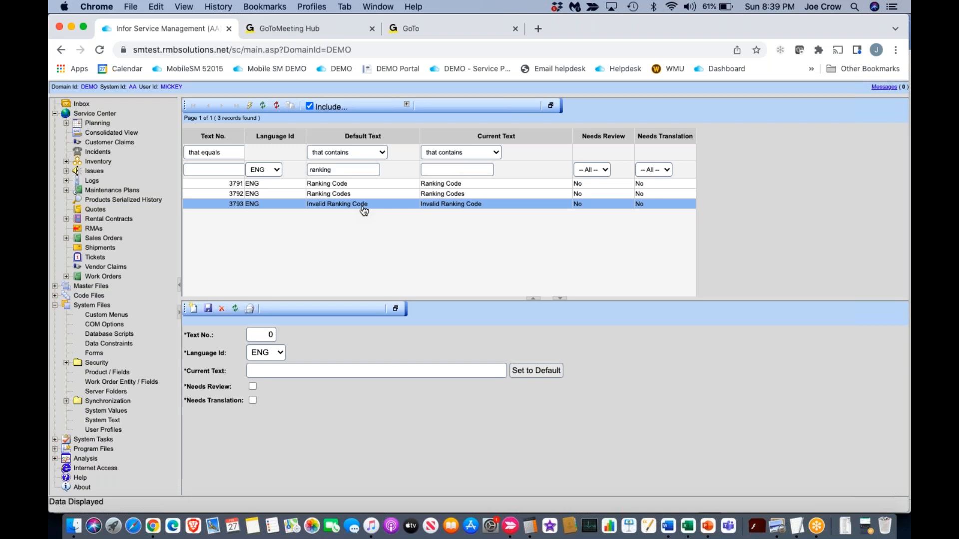
{"action": "left_click", "coordinate": [345, 195]}
{"action": "left_click", "coordinate": [341, 185]}
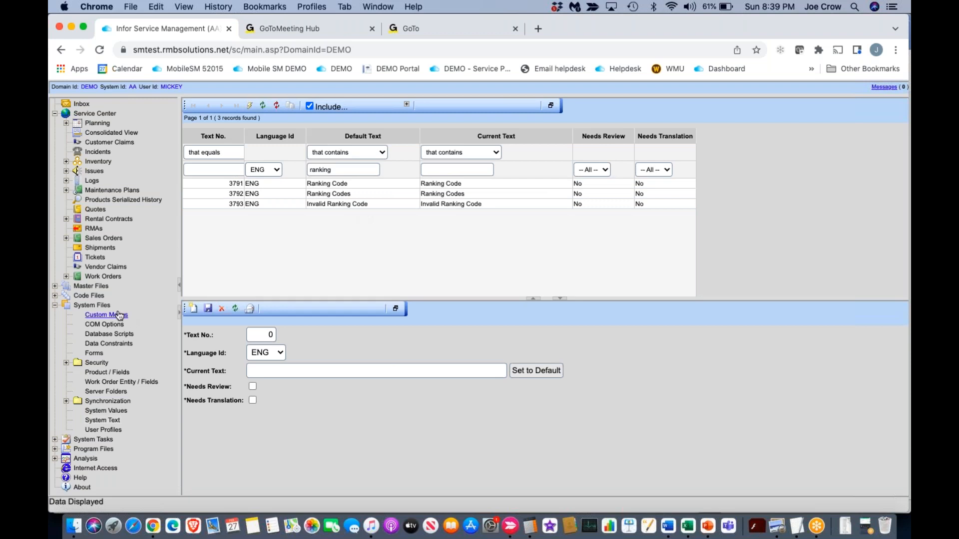
{"action": "left_click", "coordinate": [55, 295]}
{"action": "scroll", "coordinate": [106, 343], "scroll_direction": "down", "scroll_amount": 10}
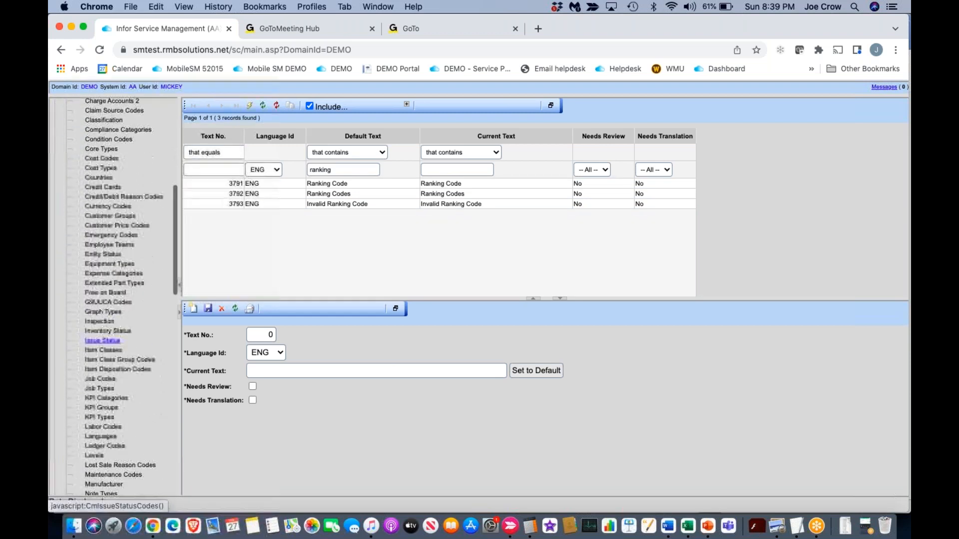
{"action": "scroll", "coordinate": [111, 333], "scroll_direction": "down", "scroll_amount": 8}
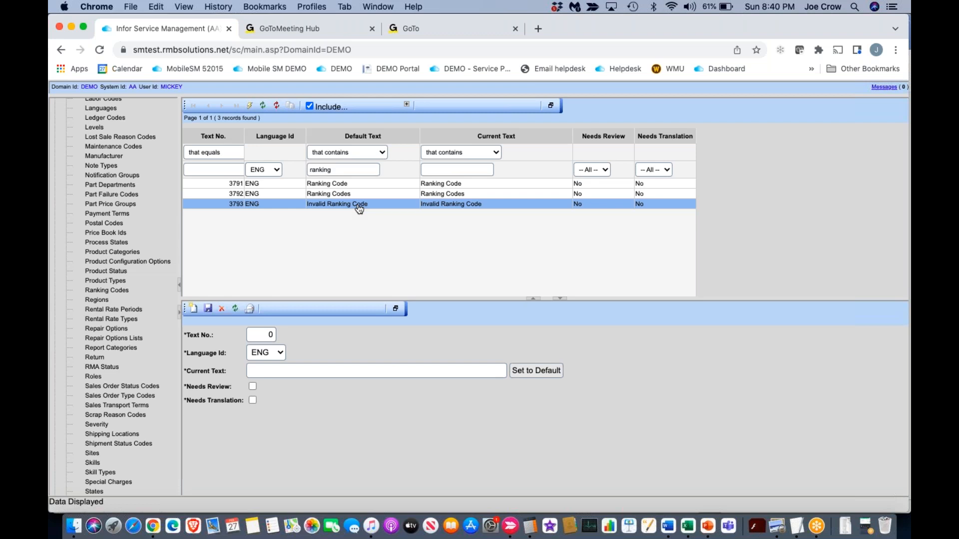
Step: Change the current text of the "Ranking Code" record to "Industry Code" and save it
{"action": "left_click", "coordinate": [336, 185]}
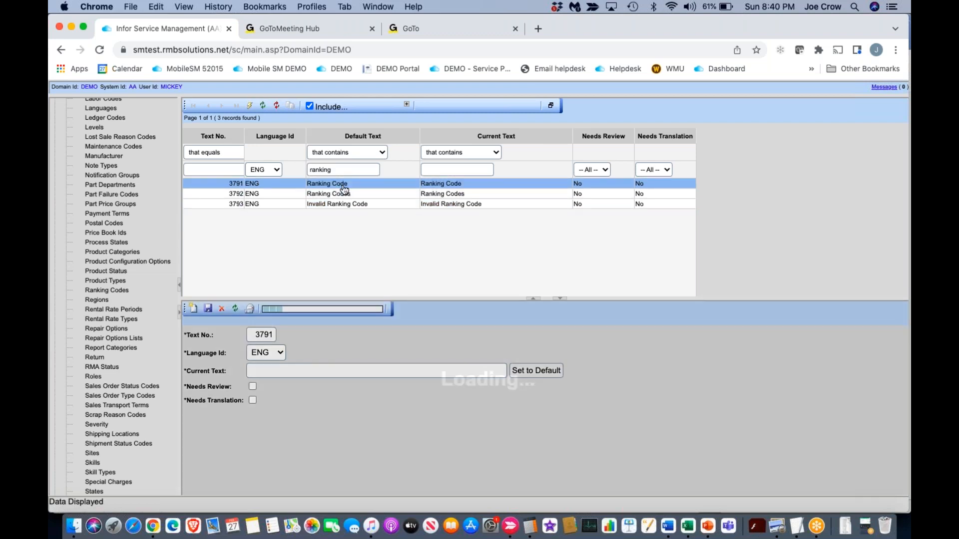
{"action": "left_click", "coordinate": [305, 372]}
{"action": "key", "text": "BackSpace"}
{"action": "key", "text": "BackSpace"}
{"action": "key", "text": "BackSpace"}
{"action": "key", "text": "BackSpace"}
{"action": "key", "text": "BackSpace"}
{"action": "key", "text": "BackSpace"}
{"action": "key", "text": "BackSpace"}
{"action": "key", "text": "BackSpace"}
{"action": "key", "text": "BackSpace"}
{"action": "key", "text": "BackSpace"}
{"action": "key", "text": "BackSpace"}
{"action": "key", "text": "BackSpace"}
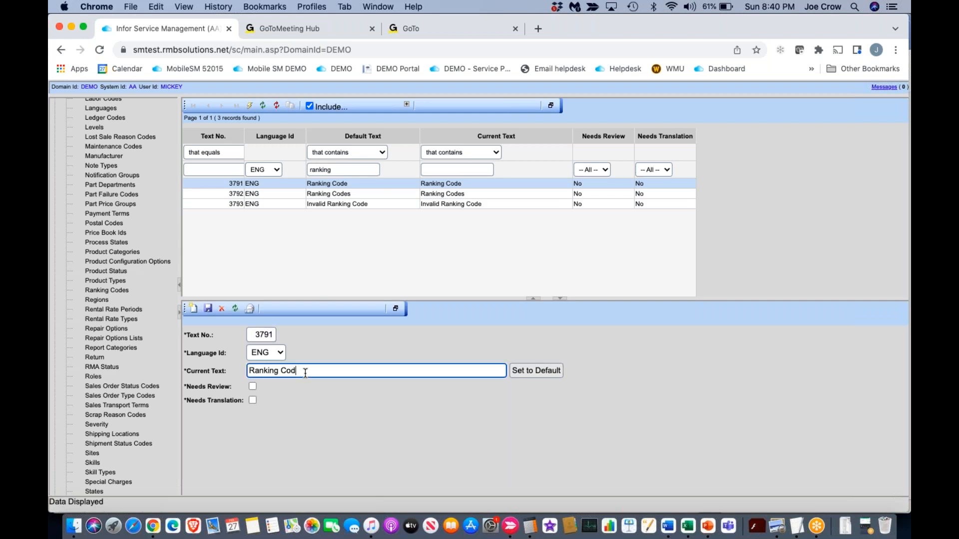
{"action": "type", "text": "Industry Codee"}
{"action": "left_click", "coordinate": [208, 312]}
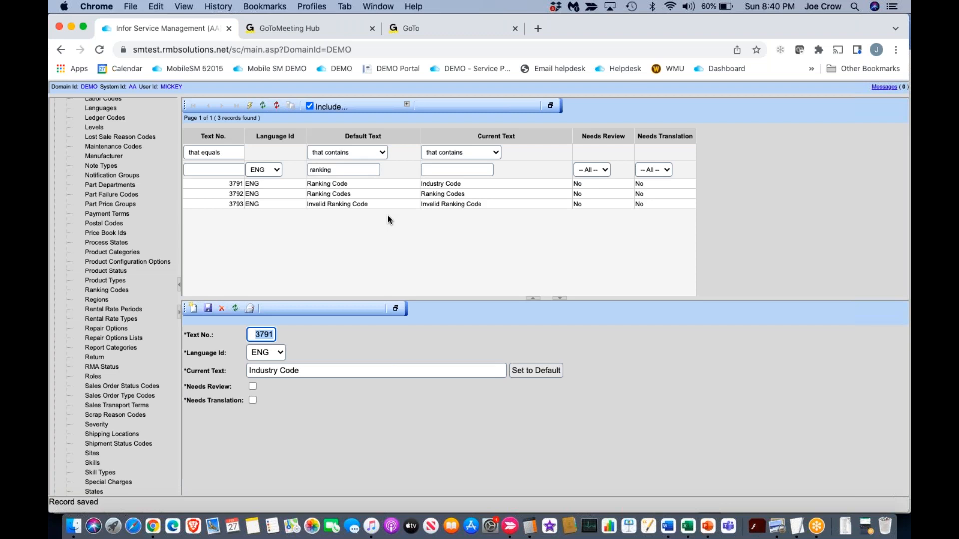
Step: Change the current text of the "Ranking Codes" record to "Industry Codes" and save it
{"action": "left_click", "coordinate": [356, 195]}
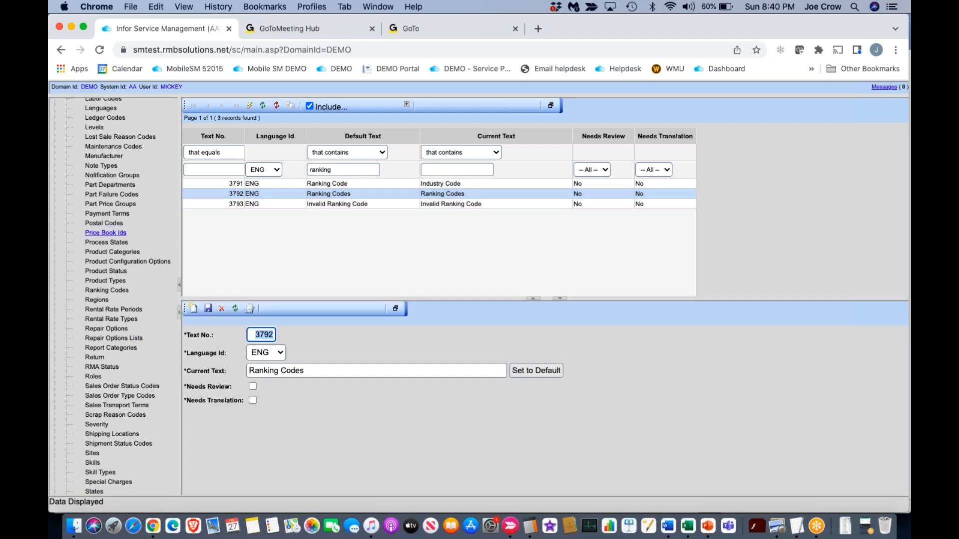
{"action": "left_click", "coordinate": [278, 370]}
{"action": "key", "text": "BackSpace"}
{"action": "key", "text": "BackSpace"}
{"action": "key", "text": "BackSpace"}
{"action": "key", "text": "BackSpace"}
{"action": "key", "text": "BackSpace"}
{"action": "key", "text": "BackSpace"}
{"action": "key", "text": "BackSpace"}
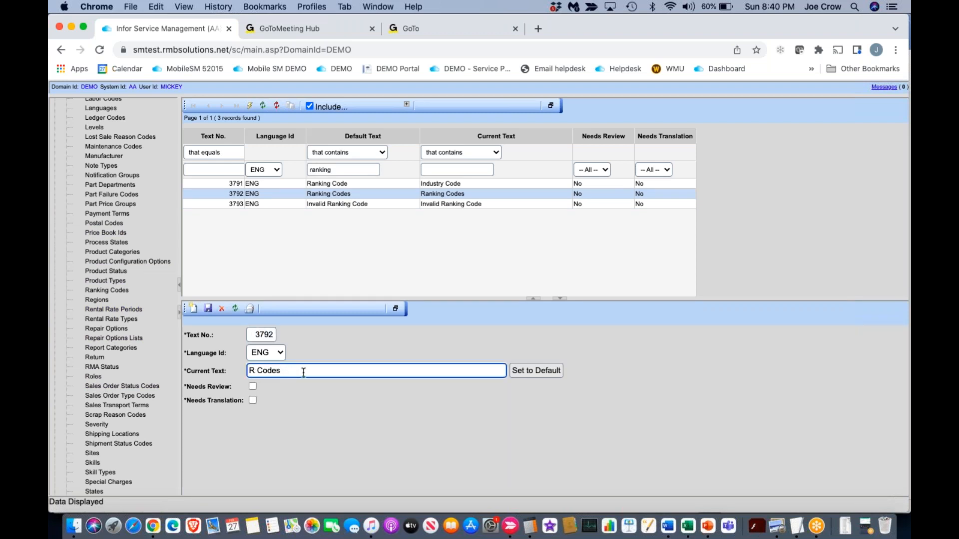
{"action": "type", "text": "Industry"}
{"action": "left_click", "coordinate": [208, 309]}
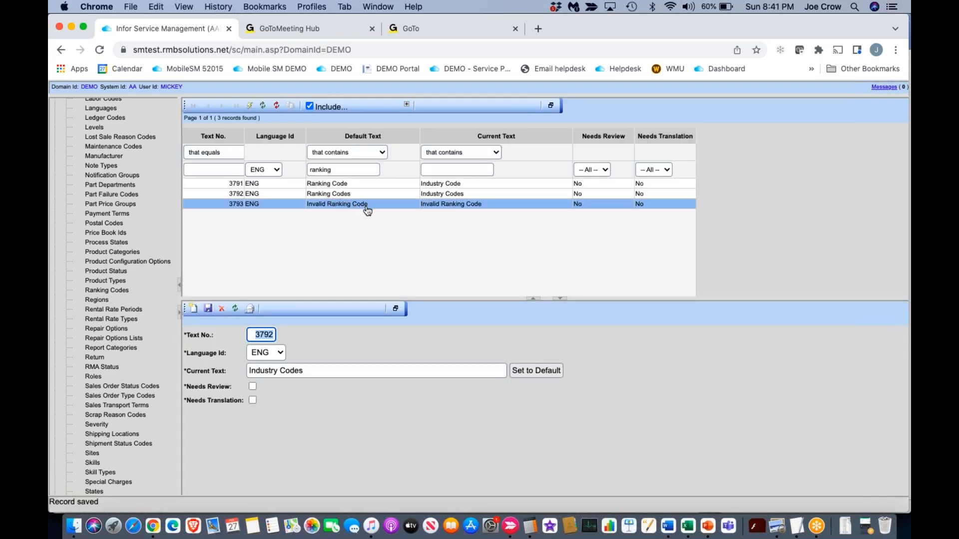
Step: Change the current text of the "Invalid Ranking Code" record to "Invalid Industry Code" and save it
{"action": "left_click", "coordinate": [367, 207]}
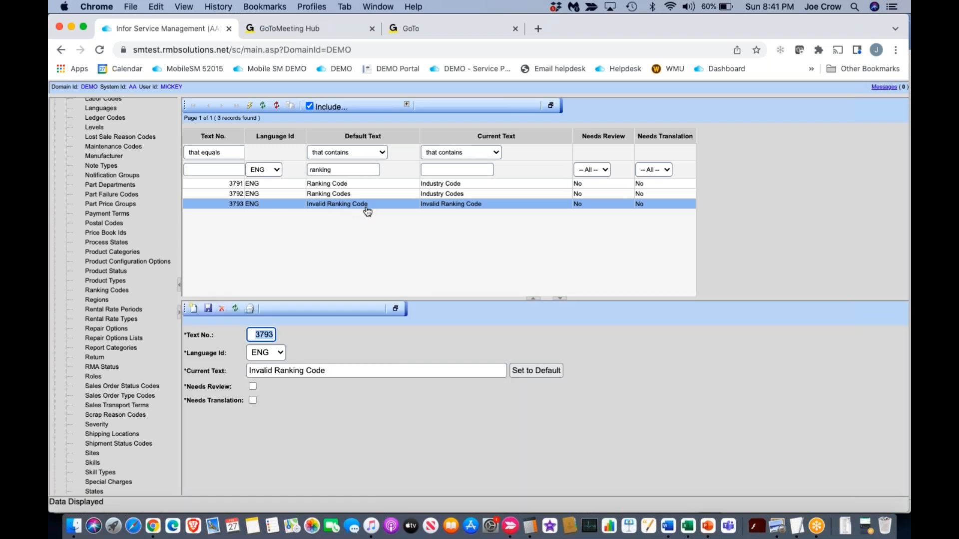
{"action": "left_click", "coordinate": [305, 370]}
{"action": "key", "text": "BackSpace"}
{"action": "key", "text": "BackSpace"}
{"action": "key", "text": "BackSpace"}
{"action": "key", "text": "BackSpace"}
{"action": "key", "text": "BackSpace"}
{"action": "key", "text": "BackSpace"}
{"action": "key", "text": "BackSpace"}
{"action": "type", "text": "Indust"}
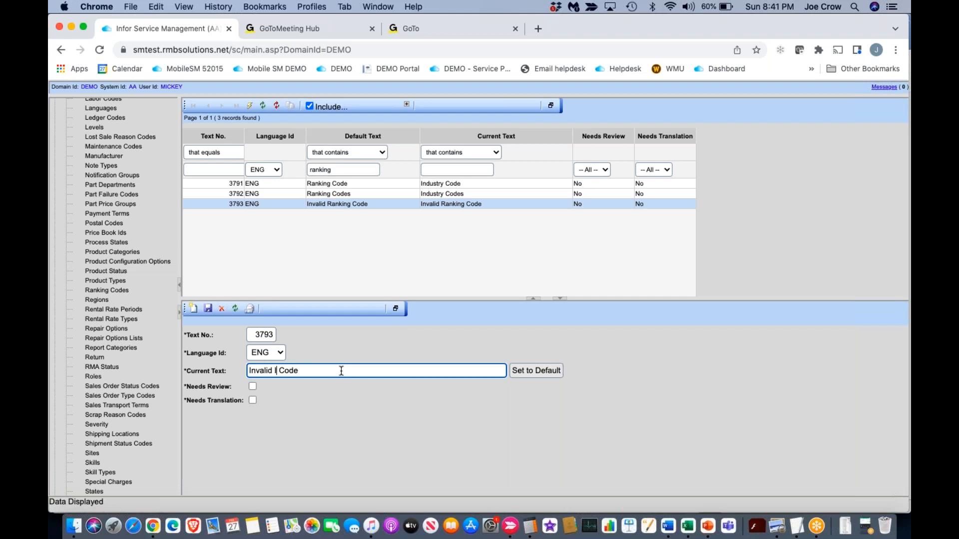
{"action": "type", "text": "ry"}
{"action": "left_click", "coordinate": [207, 309]}
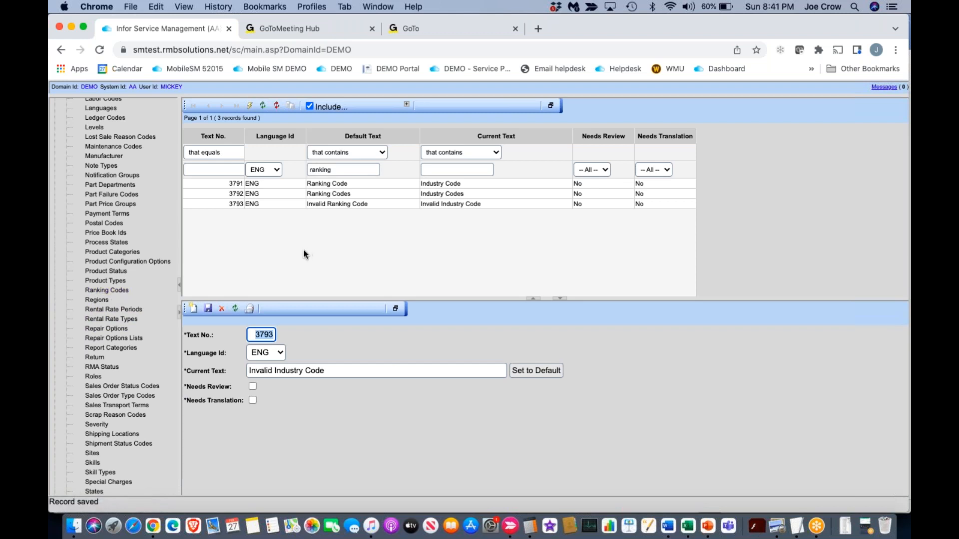
Step: Log out of the service center and log back in with the user ID and account password
{"action": "scroll", "coordinate": [139, 324], "scroll_direction": "up", "scroll_amount": 15}
{"action": "left_click", "coordinate": [61, 106]}
{"action": "left_click", "coordinate": [585, 116]}
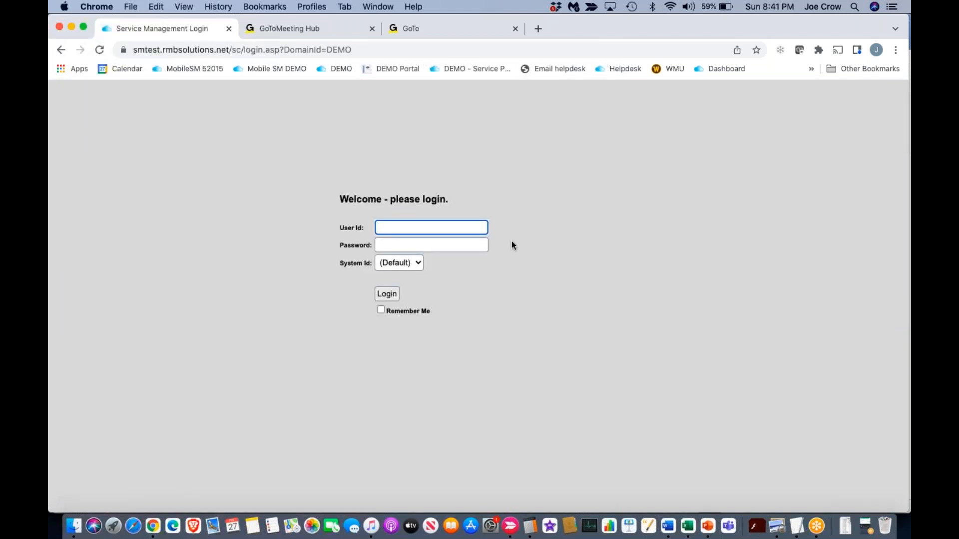
{"action": "type", "text": "mickey"}
{"action": "key", "text": "Tab"}
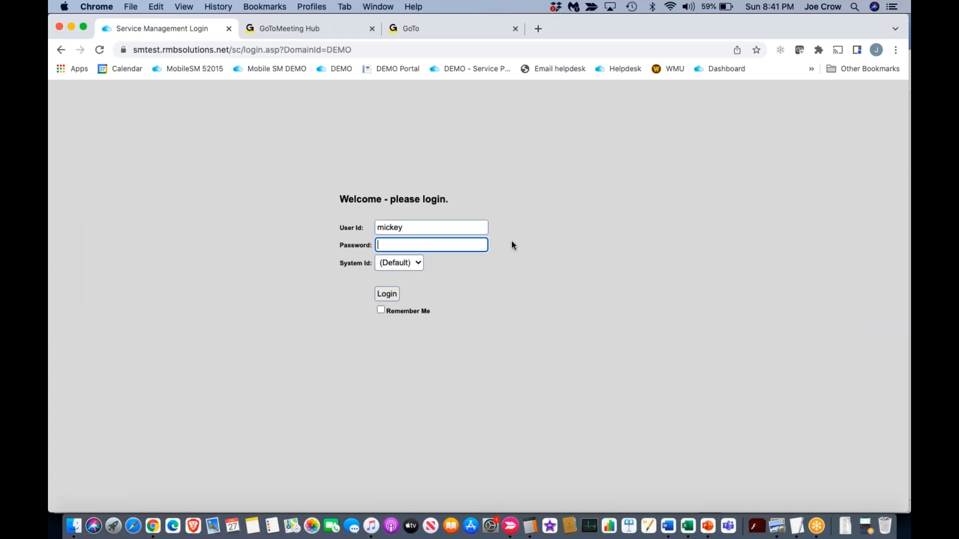
{"action": "type", "text": "••••••"}
{"action": "key", "text": "Return"}
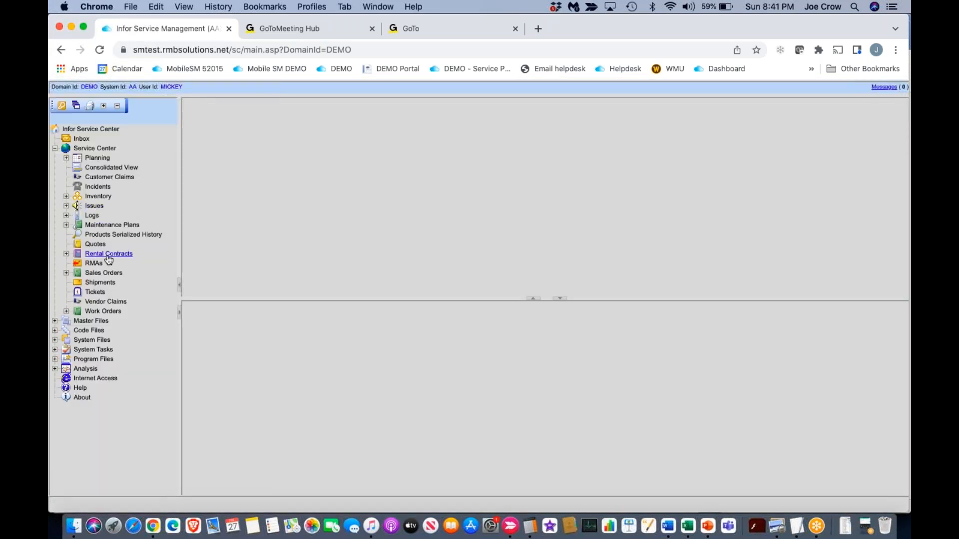
Step: Look through the Code Files entries for the renamed "Industry Codes" label
{"action": "left_click", "coordinate": [55, 331]}
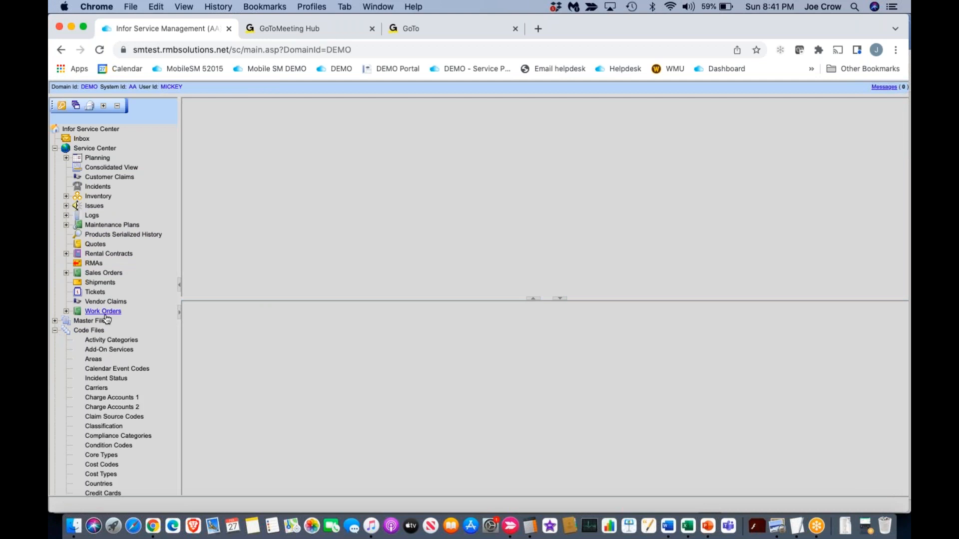
{"action": "scroll", "coordinate": [119, 320], "scroll_direction": "down", "scroll_amount": 10}
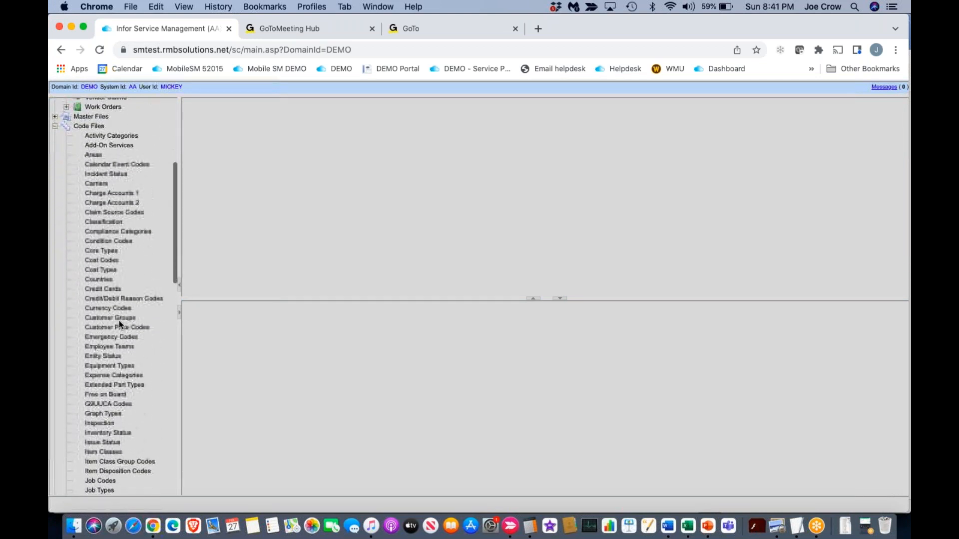
{"action": "scroll", "coordinate": [118, 321], "scroll_direction": "down", "scroll_amount": 7}
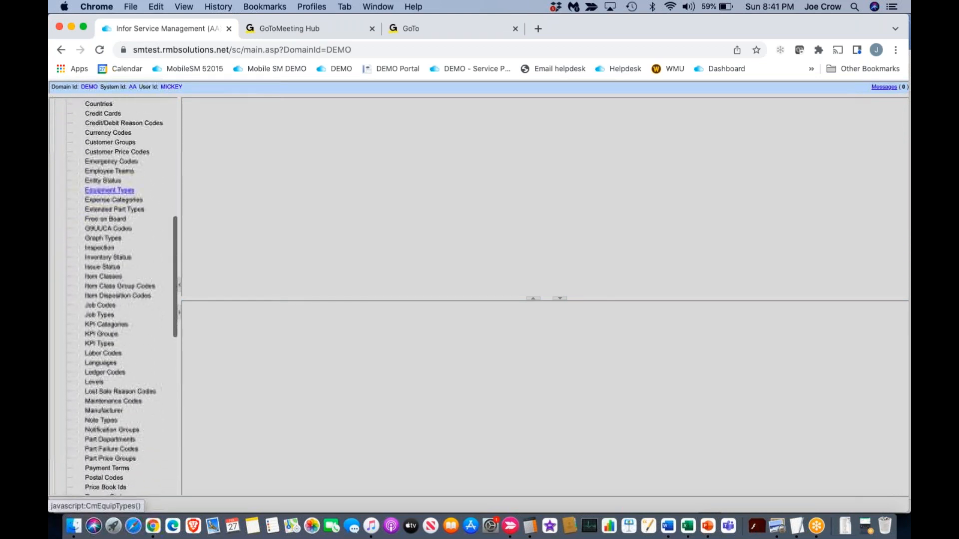
{"action": "scroll", "coordinate": [103, 323], "scroll_direction": "down", "scroll_amount": 8}
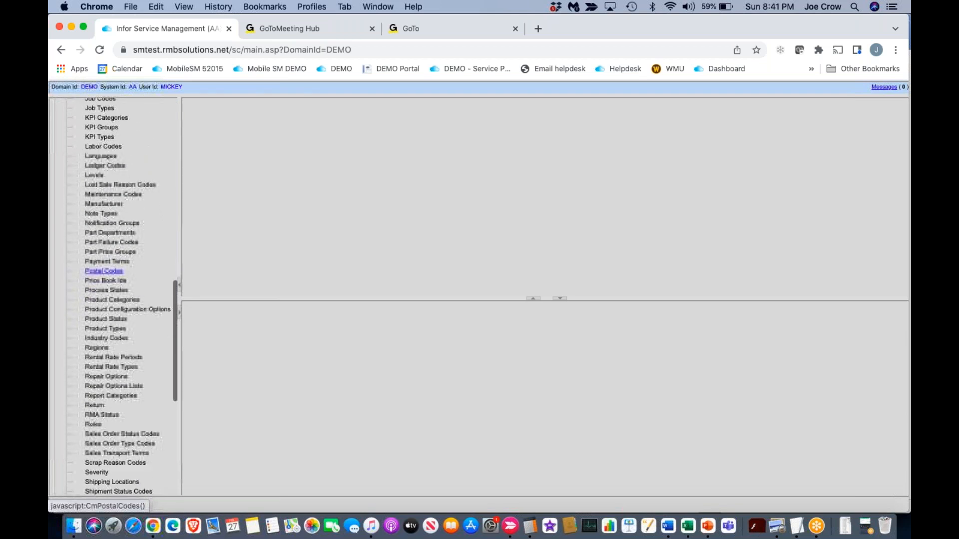
{"action": "scroll", "coordinate": [103, 323], "scroll_direction": "down", "scroll_amount": 3}
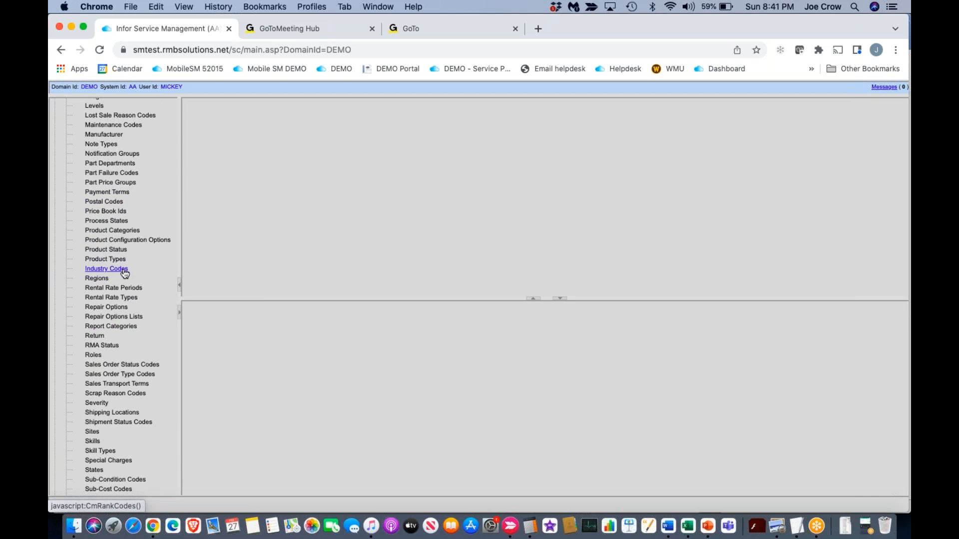
{"action": "scroll", "coordinate": [125, 274], "scroll_direction": "up", "scroll_amount": 10}
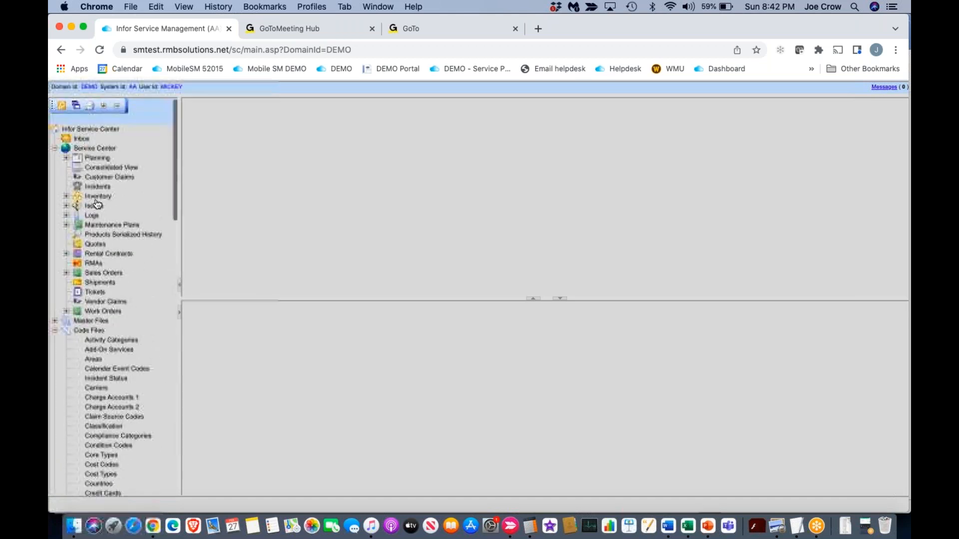
Step: List the RMAs, open the second one in a maximized detail view and check its Industry Code field and available options
{"action": "left_click", "coordinate": [94, 264]}
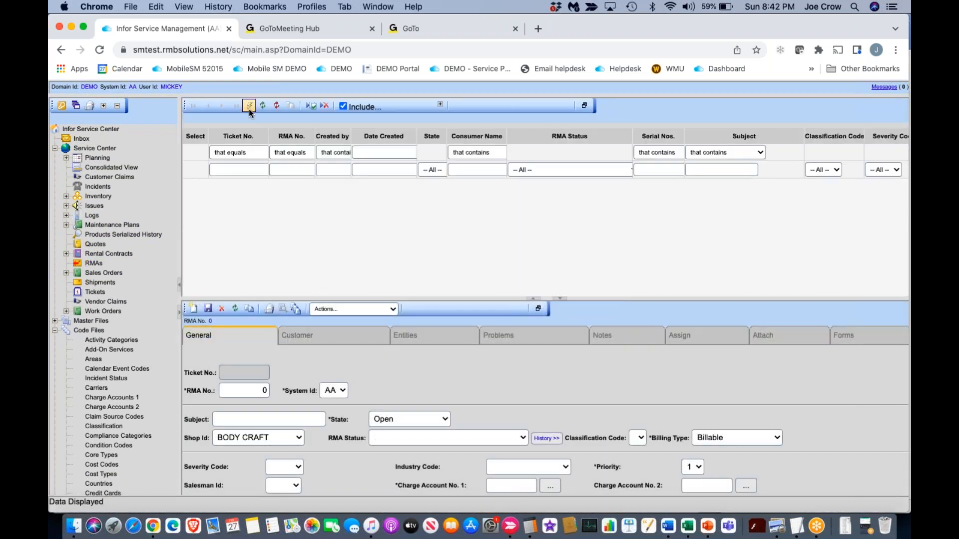
{"action": "left_click", "coordinate": [249, 107]}
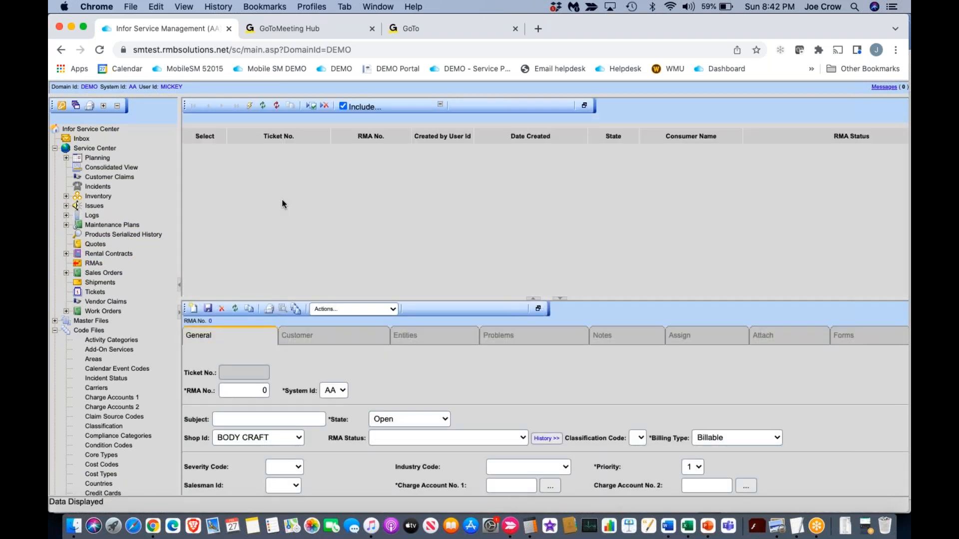
{"action": "left_click", "coordinate": [330, 206]}
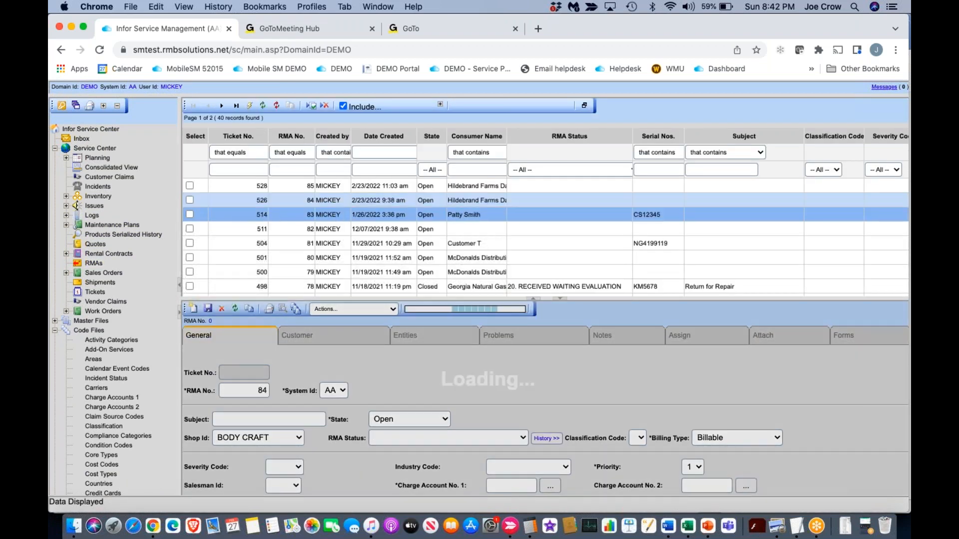
{"action": "left_click", "coordinate": [538, 309]}
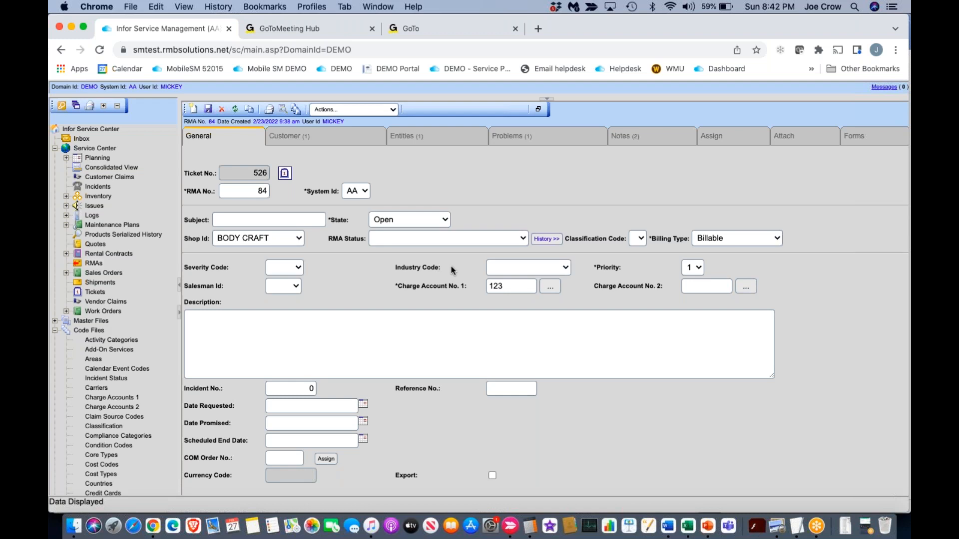
{"action": "left_click", "coordinate": [567, 269]}
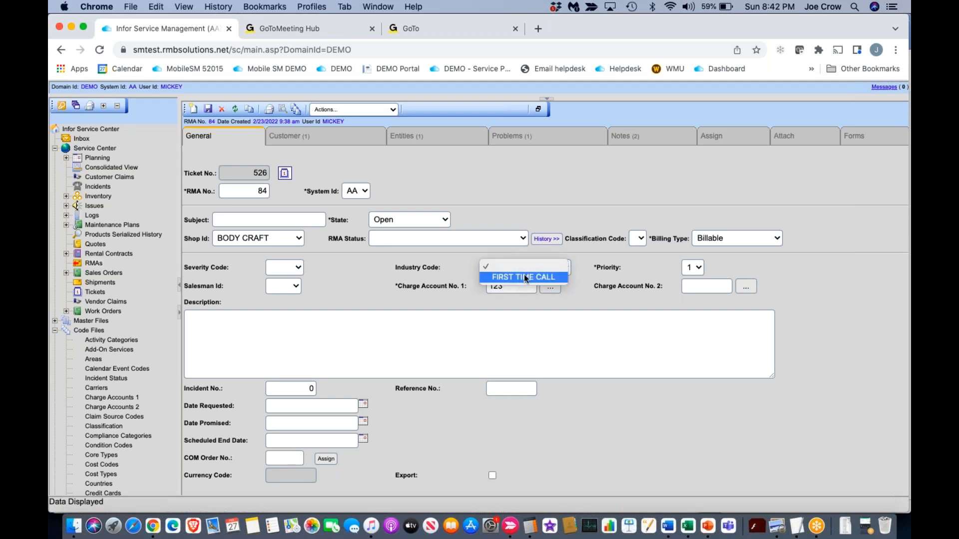
{"action": "left_click", "coordinate": [537, 254]}
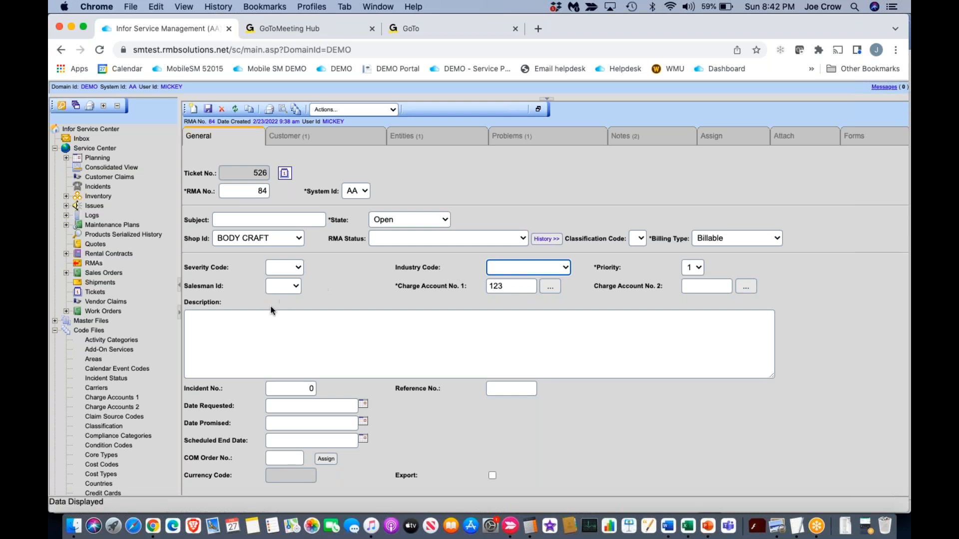
Step: Open the Data Constraints under System Files
{"action": "scroll", "coordinate": [146, 343], "scroll_direction": "down", "scroll_amount": 5}
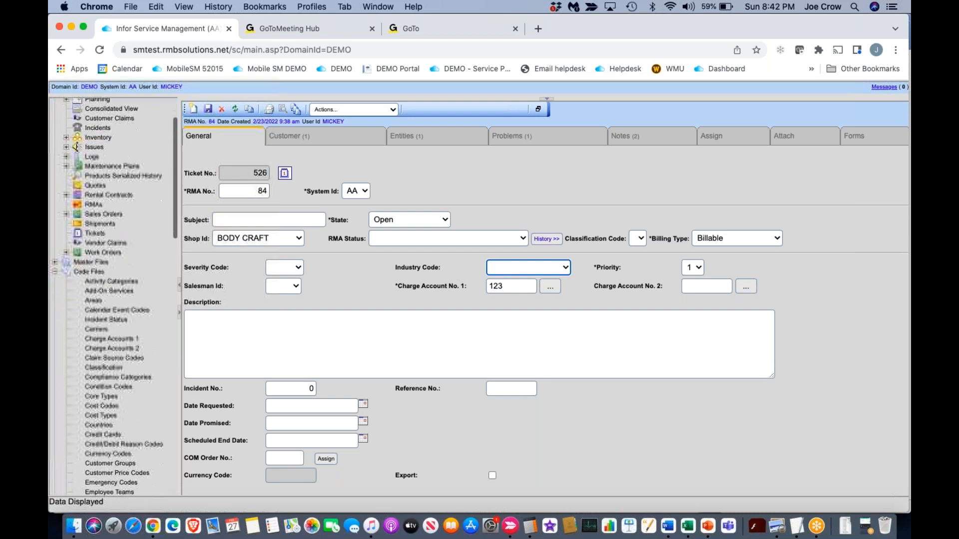
{"action": "scroll", "coordinate": [115, 300], "scroll_direction": "down", "scroll_amount": 15}
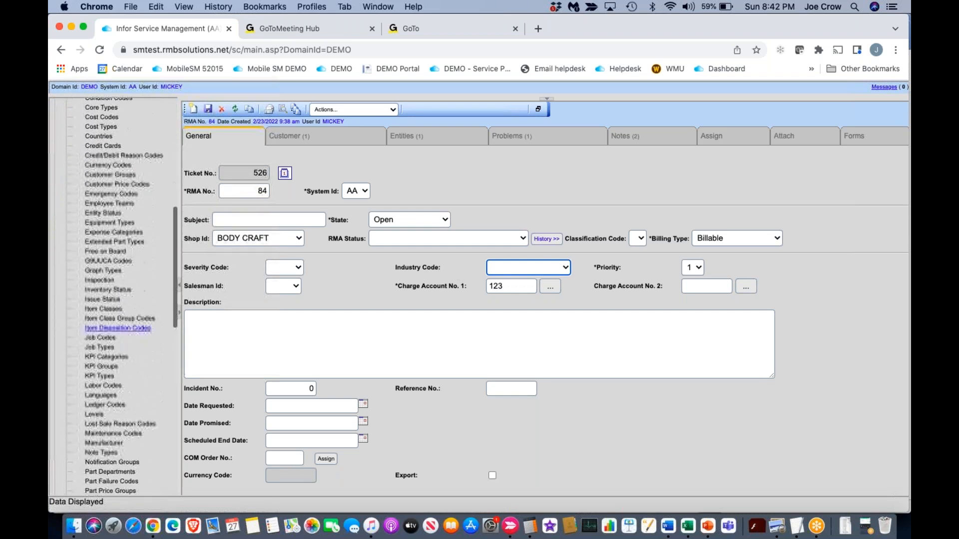
{"action": "scroll", "coordinate": [111, 426], "scroll_direction": "down", "scroll_amount": 10}
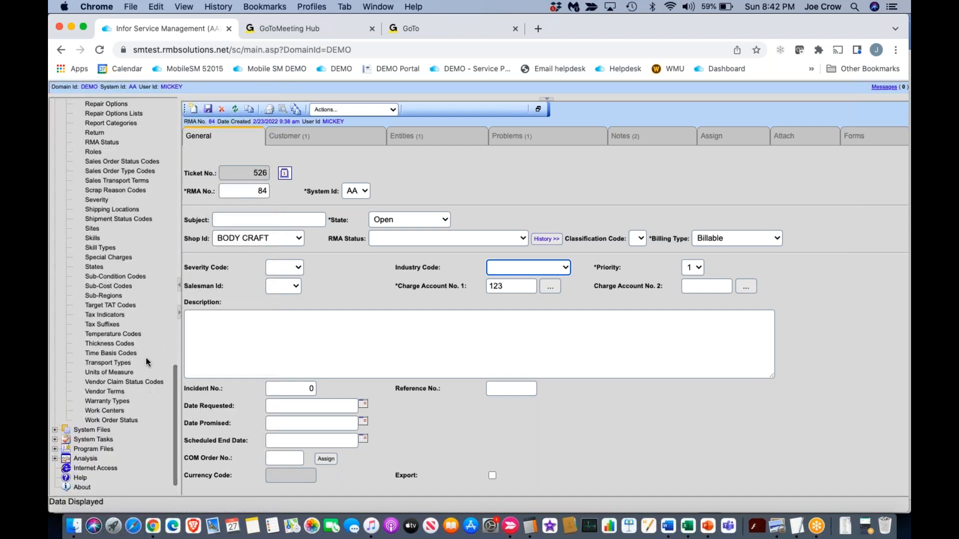
{"action": "left_click", "coordinate": [102, 430]}
{"action": "scroll", "coordinate": [120, 419], "scroll_direction": "down", "scroll_amount": 2}
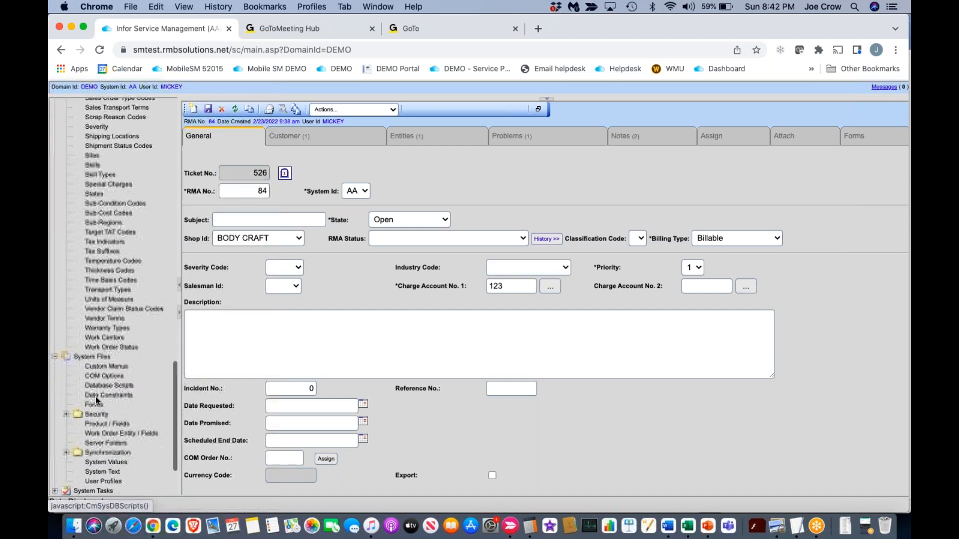
{"action": "left_click", "coordinate": [125, 396]}
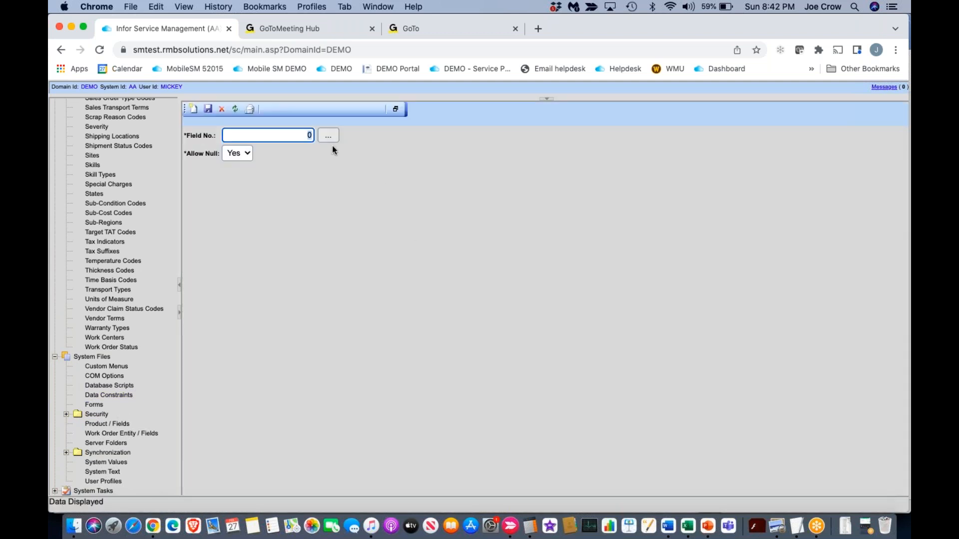
Step: Look up the "Rank Code" field of the RMAS file, set its data constraint's Allow Null to No, and save the record
{"action": "left_click", "coordinate": [328, 139]}
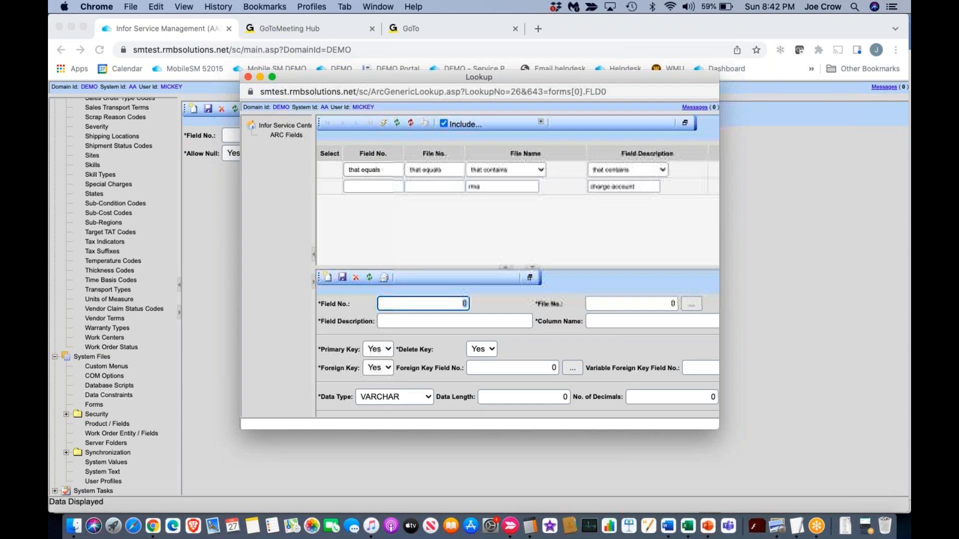
{"action": "left_click_drag", "start_coordinate": [489, 188], "coordinate": [456, 187]}
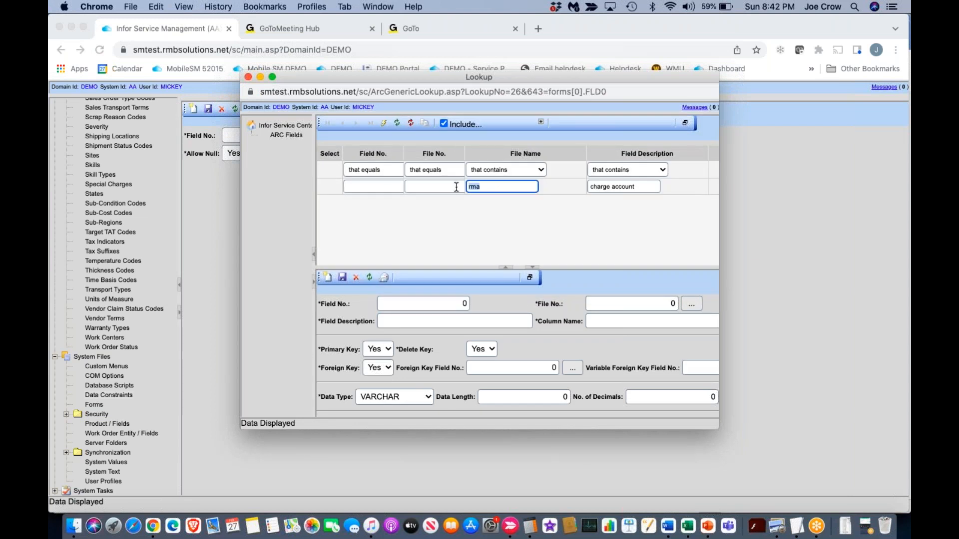
{"action": "left_click", "coordinate": [635, 186]}
{"action": "type", "text": "ranking"}
{"action": "key", "text": "Return"}
{"action": "left_click", "coordinate": [620, 190]}
{"action": "key", "text": "BackSpace"}
{"action": "key", "text": "BackSpace"}
{"action": "key", "text": "BackSpace"}
{"action": "key", "text": "Return"}
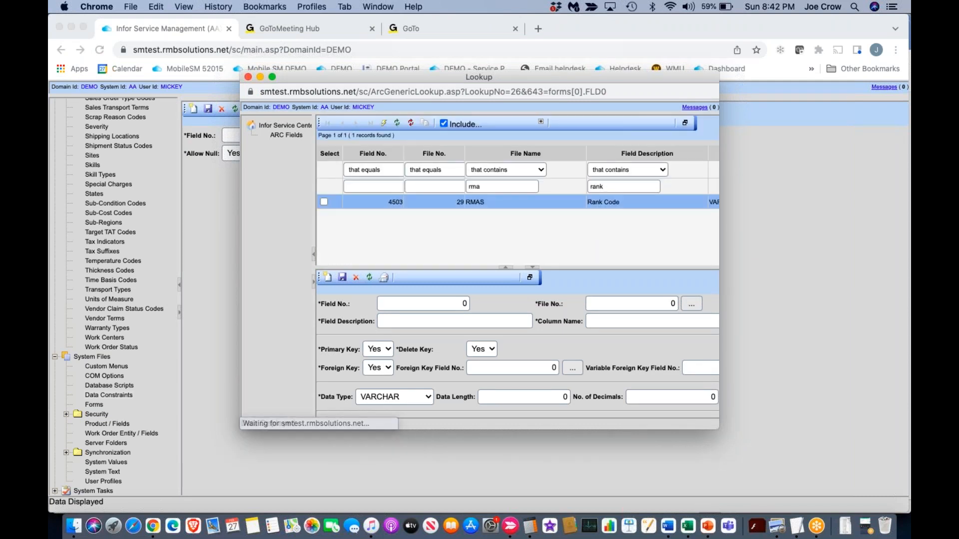
{"action": "left_click", "coordinate": [324, 202]}
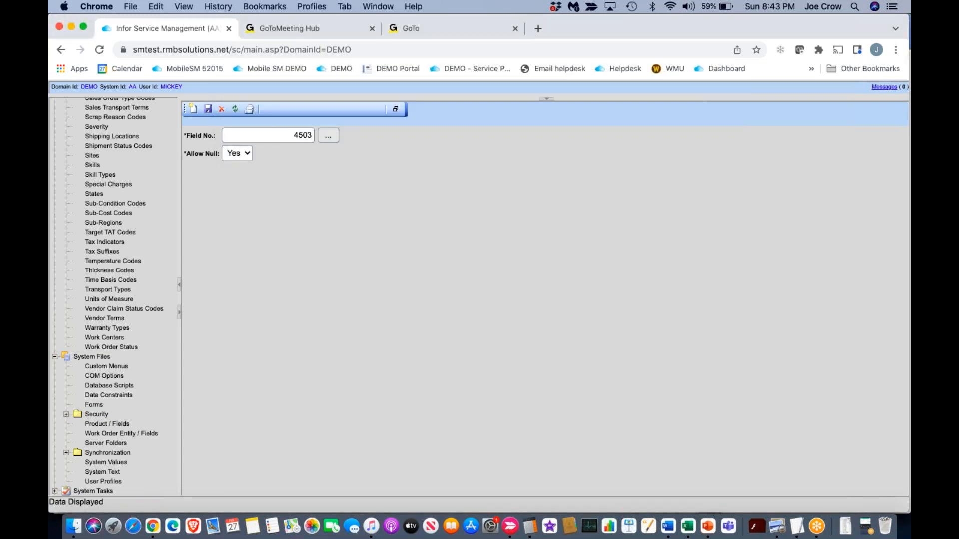
{"action": "left_click", "coordinate": [242, 163]}
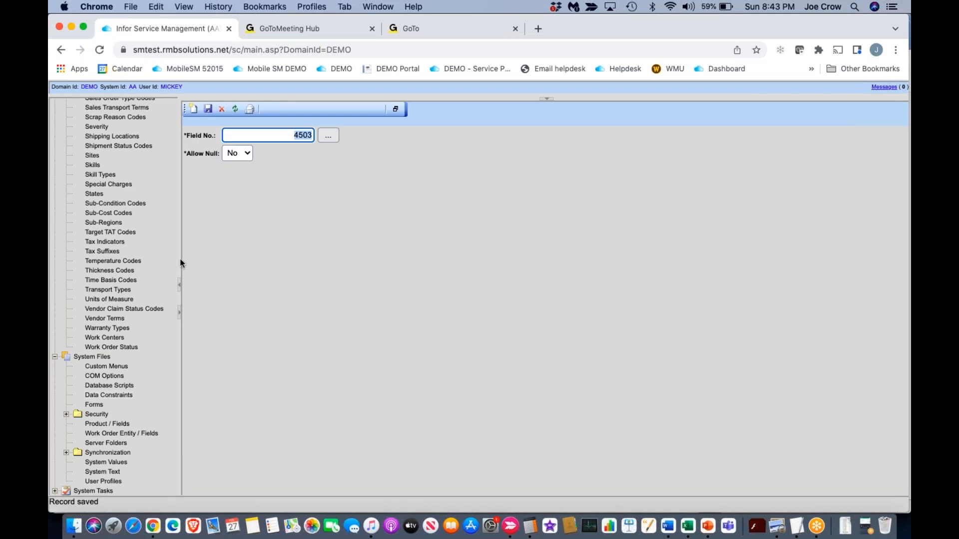
Step: Log out to reload the constraints, and log back in with the user ID and account password
{"action": "scroll", "coordinate": [140, 248], "scroll_direction": "up", "scroll_amount": 15}
{"action": "left_click", "coordinate": [62, 105]}
{"action": "left_click", "coordinate": [579, 118]}
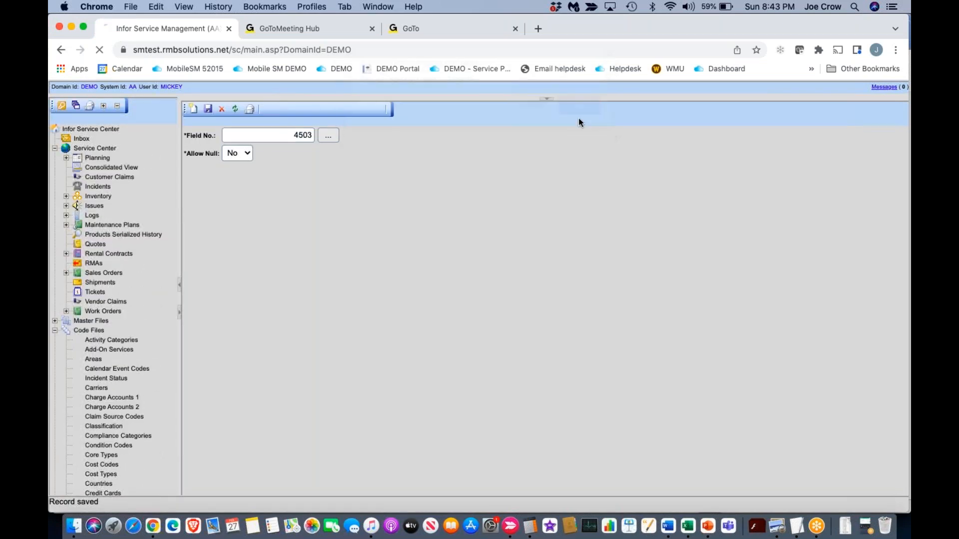
{"action": "type", "text": "mickey"}
{"action": "key", "text": "Tab"}
{"action": "key", "text": "Return"}
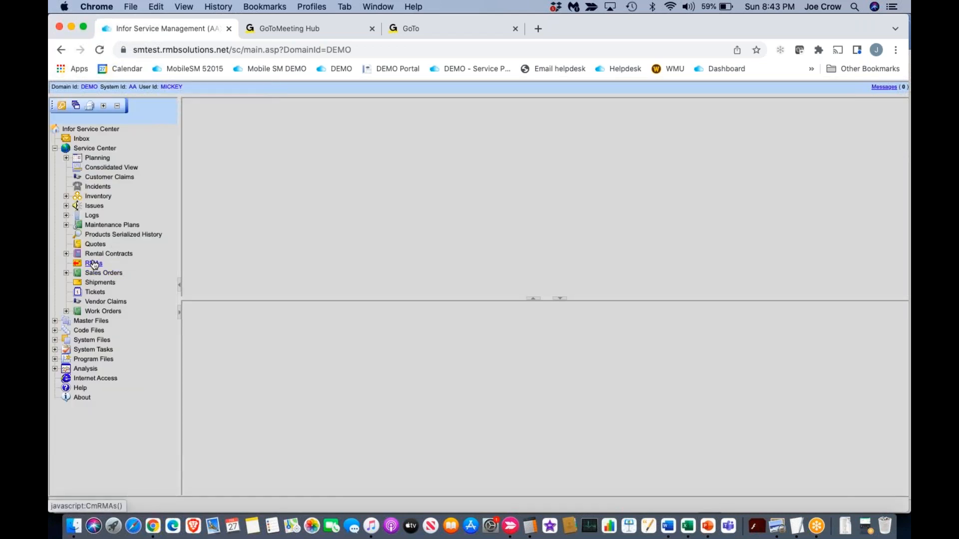
Step: Open the second RMA in the list, maximize it and try to save it with the Industry Code left blank
{"action": "left_click", "coordinate": [94, 264]}
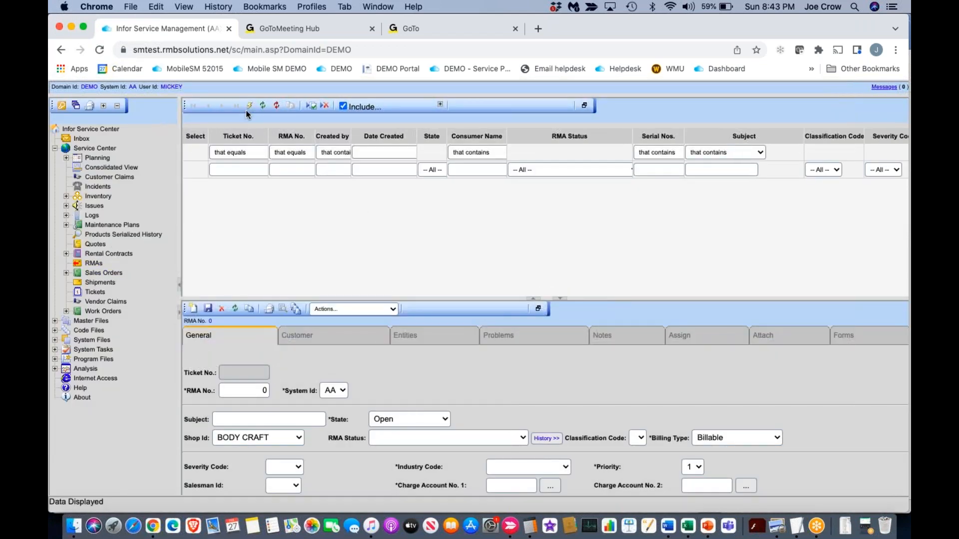
{"action": "left_click", "coordinate": [249, 105]}
{"action": "left_click", "coordinate": [391, 205]}
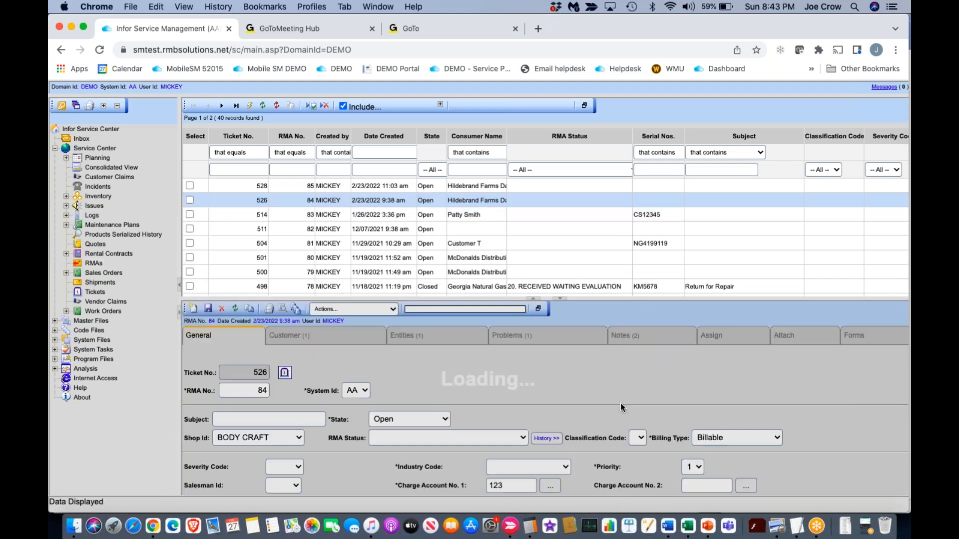
{"action": "left_click", "coordinate": [538, 308]}
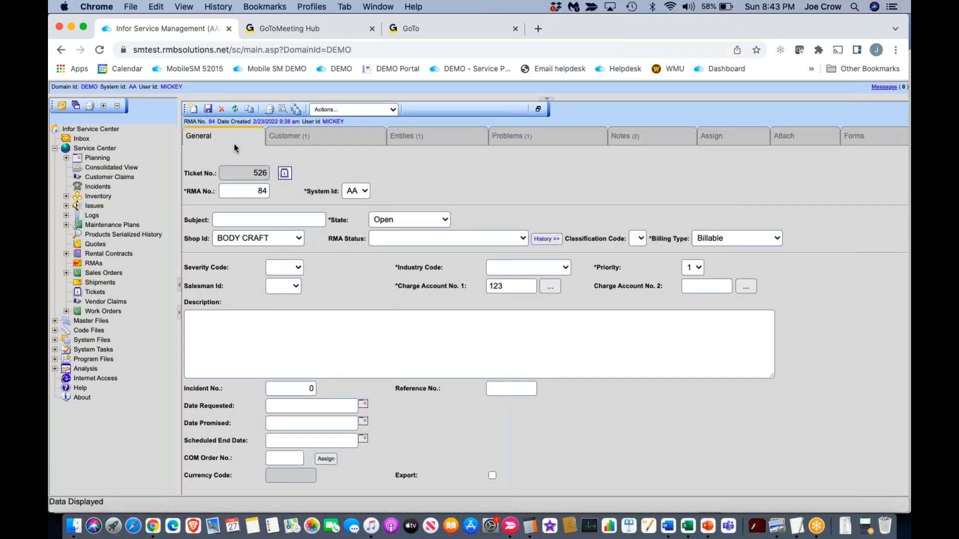
{"action": "left_click", "coordinate": [209, 111]}
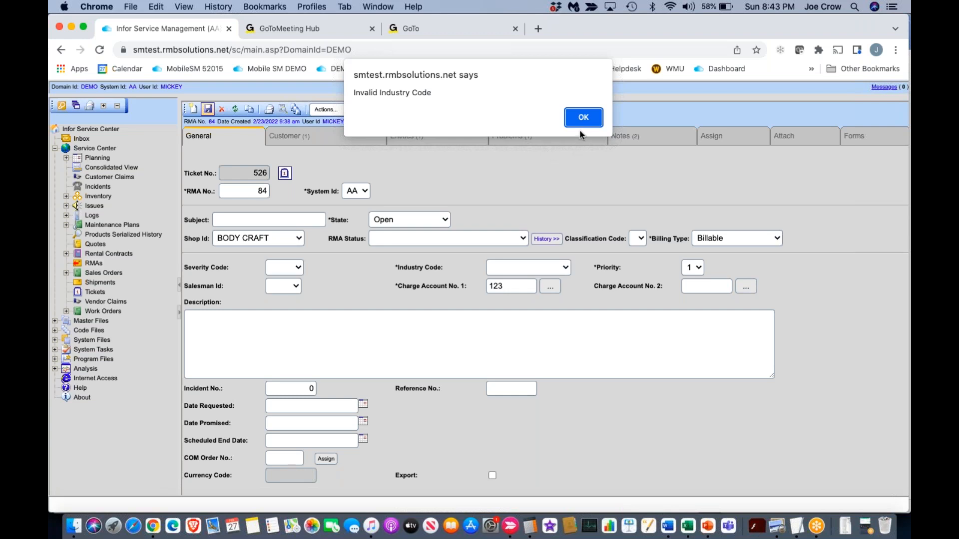
{"action": "left_click", "coordinate": [585, 118]}
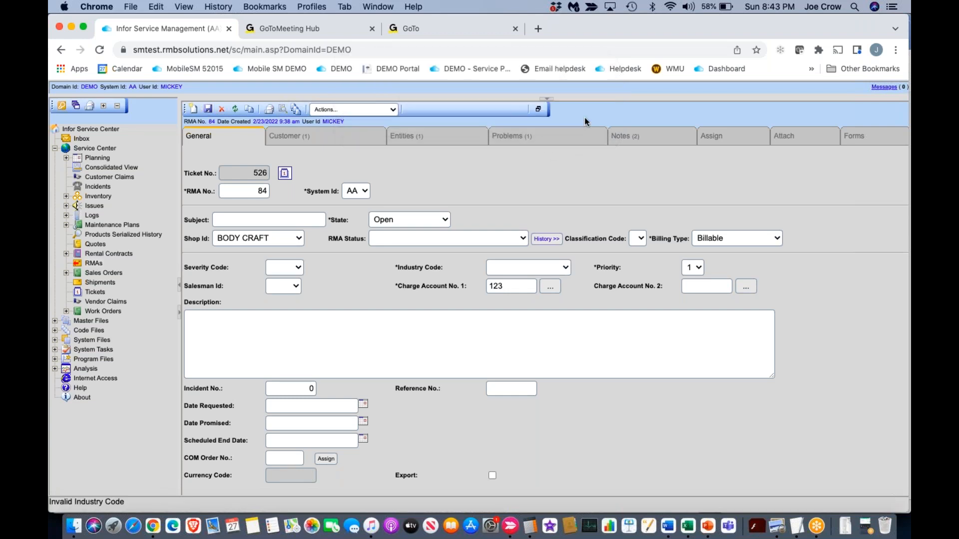